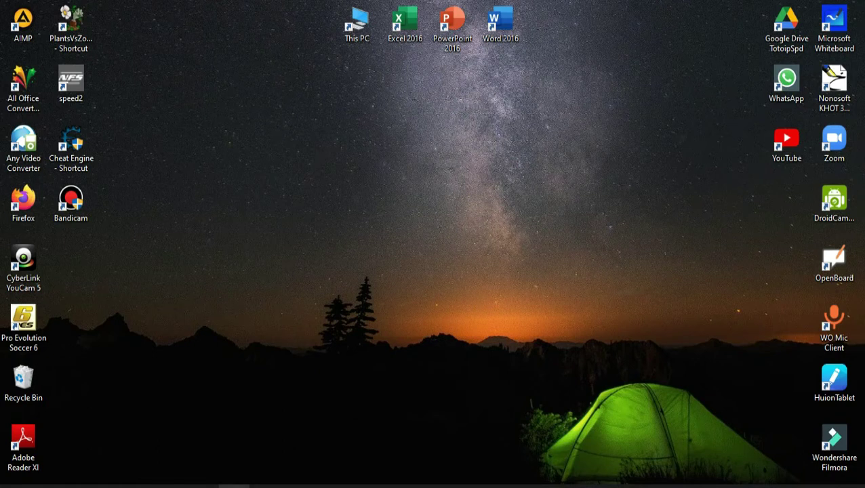
Step: Switch to the Aplikasi Katrol Nilai workbook in Excel and open its Identitas Siswa sheet at the first student name cell
{"action": "left_click", "coordinate": [234, 485]}
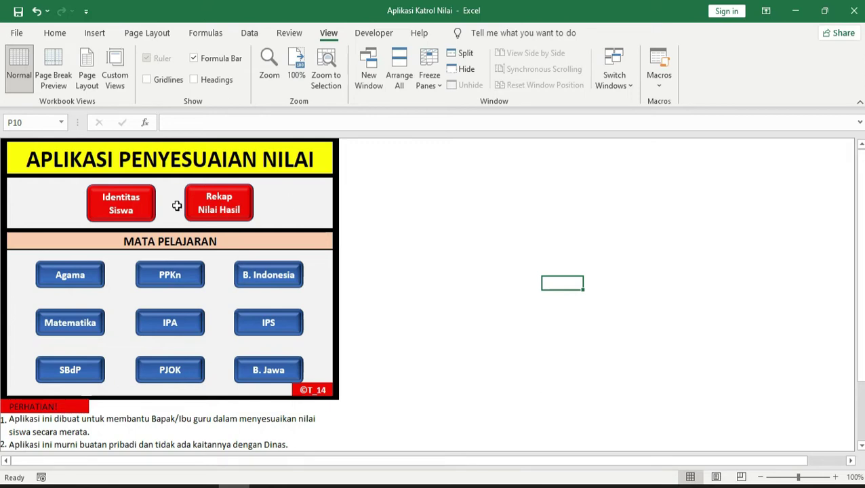
{"action": "left_click", "coordinate": [124, 205]}
{"action": "left_click", "coordinate": [121, 248]}
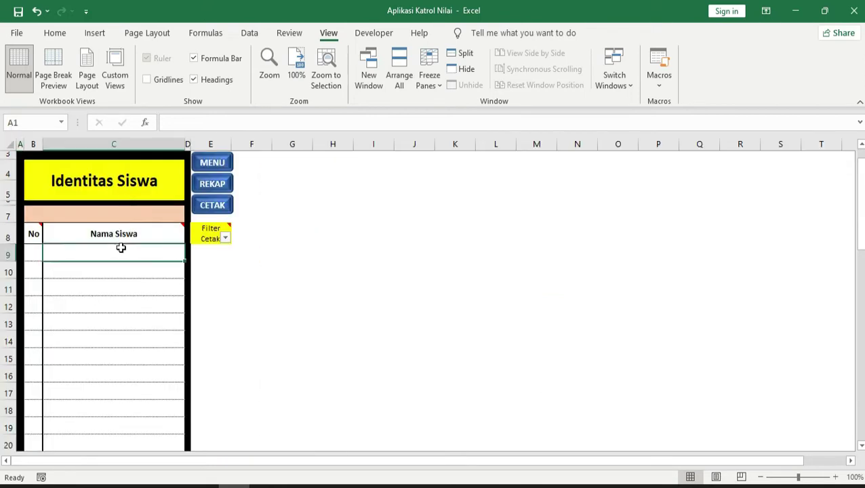
{"action": "key", "text": "Down"}
{"action": "key", "text": "Down"}
{"action": "key", "text": "Down"}
{"action": "key", "text": "Down"}
{"action": "key", "text": "Down"}
{"action": "key", "text": "Down"}
{"action": "key", "text": "Down"}
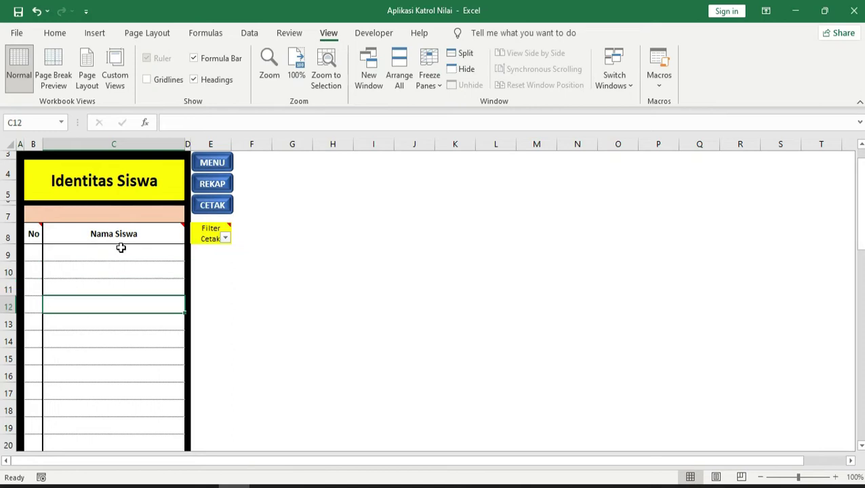
{"action": "key", "text": "Down"}
{"action": "key", "text": "Down"}
{"action": "key", "text": "Up"}
{"action": "key", "text": "Up"}
{"action": "key", "text": "Up"}
{"action": "key", "text": "Up"}
{"action": "key", "text": "Up"}
{"action": "key", "text": "Up"}
{"action": "key", "text": "Up"}
{"action": "key", "text": "Up"}
{"action": "key", "text": "Up"}
{"action": "key", "text": "Up"}
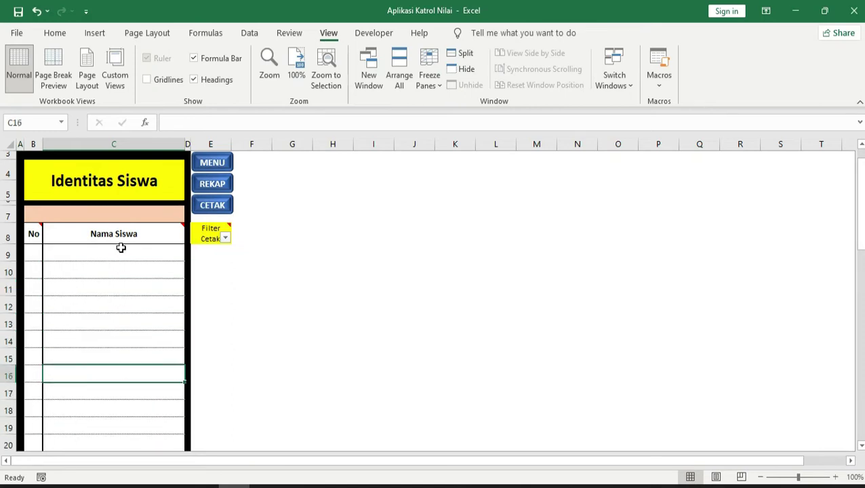
Step: Enter three student names in the Nama Siswa column, in cells C9 to C11
{"action": "type", "text": "upin"}
{"action": "key", "text": "Return"}
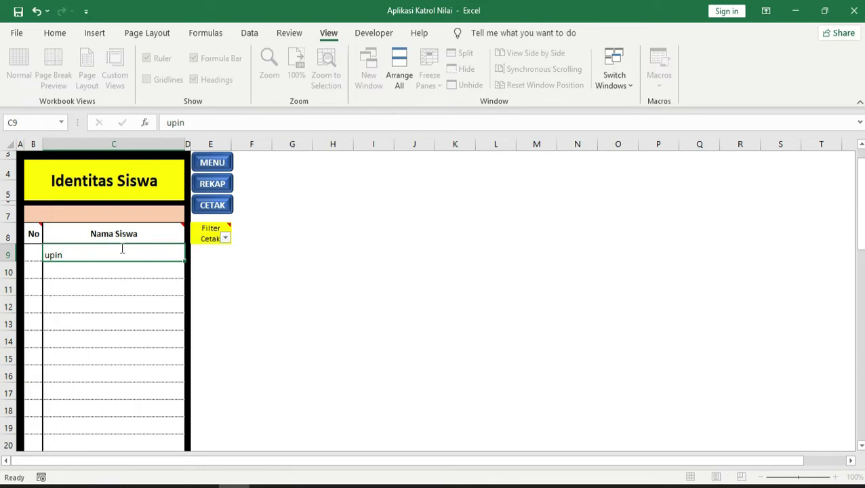
{"action": "type", "text": "ipin"}
{"action": "key", "text": "Return"}
{"action": "type", "text": "mei m"}
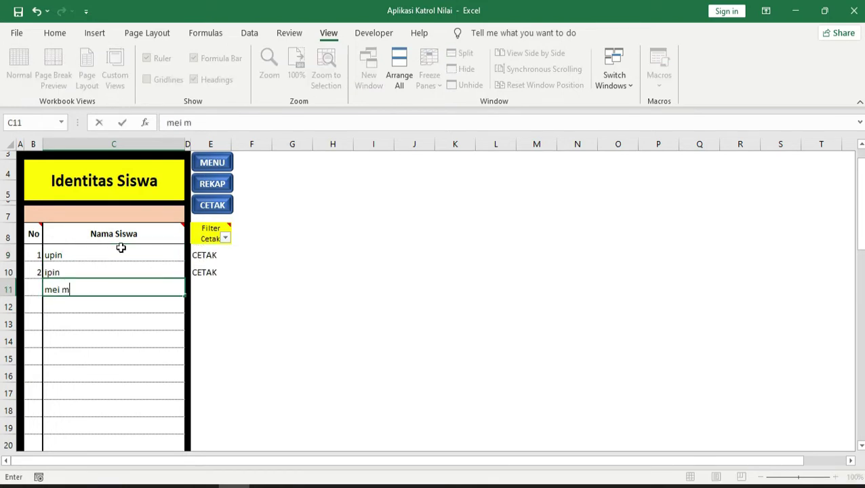
{"action": "type", "text": "ei jarjit"}
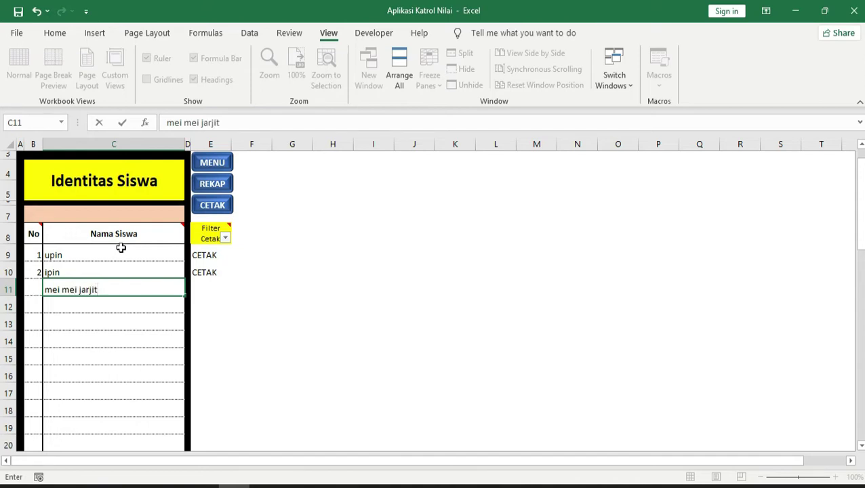
{"action": "key", "text": "Return"}
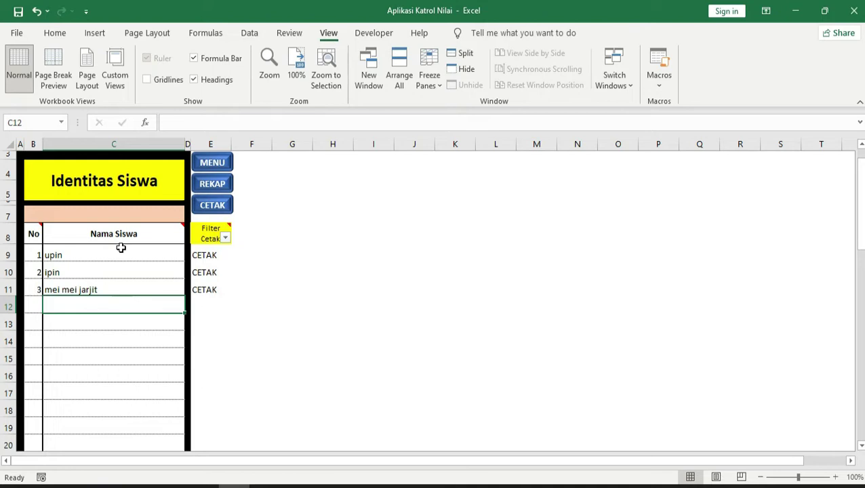
Step: Look through the subject columns of the Rekap Nilai sheet, and return to the main menu to read its PERHATIAN notes
{"action": "left_click", "coordinate": [216, 169]}
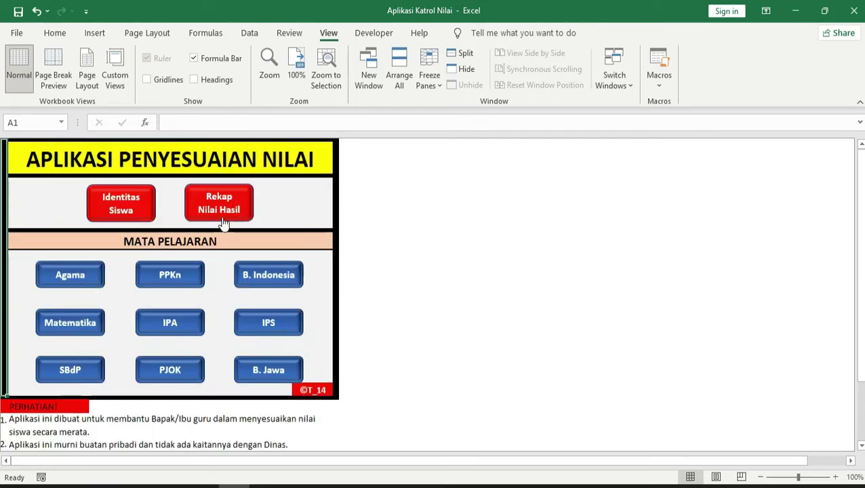
{"action": "left_click", "coordinate": [237, 196]}
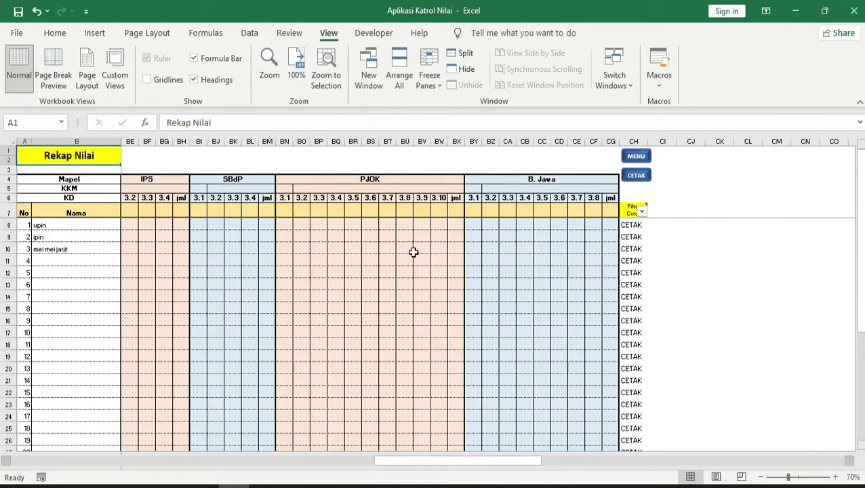
{"action": "left_click_drag", "start_coordinate": [475, 466], "coordinate": [47, 458]}
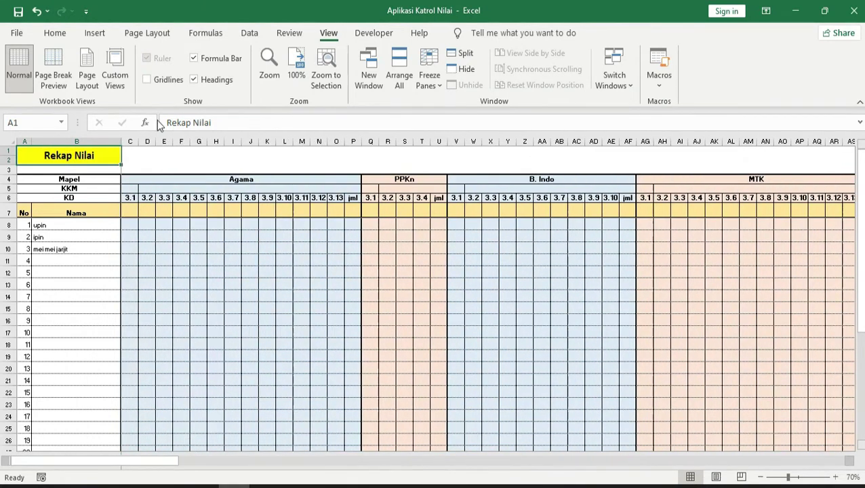
{"action": "left_click_drag", "start_coordinate": [143, 460], "coordinate": [581, 398]}
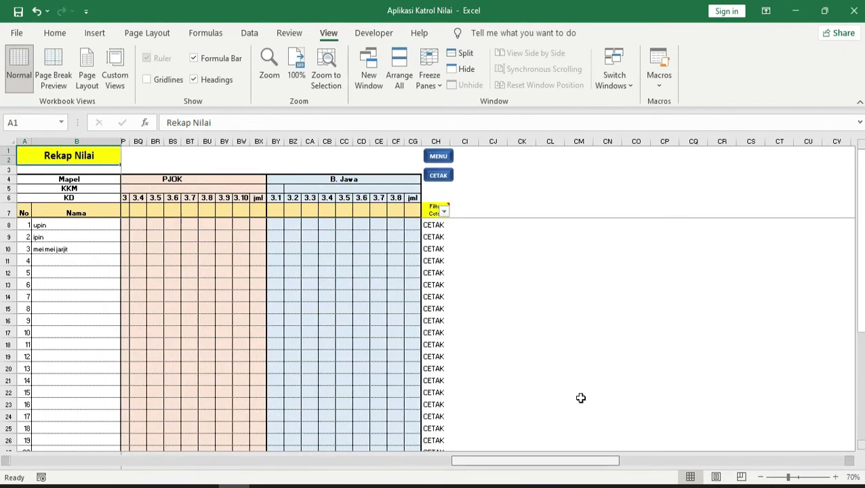
{"action": "left_click", "coordinate": [429, 158]}
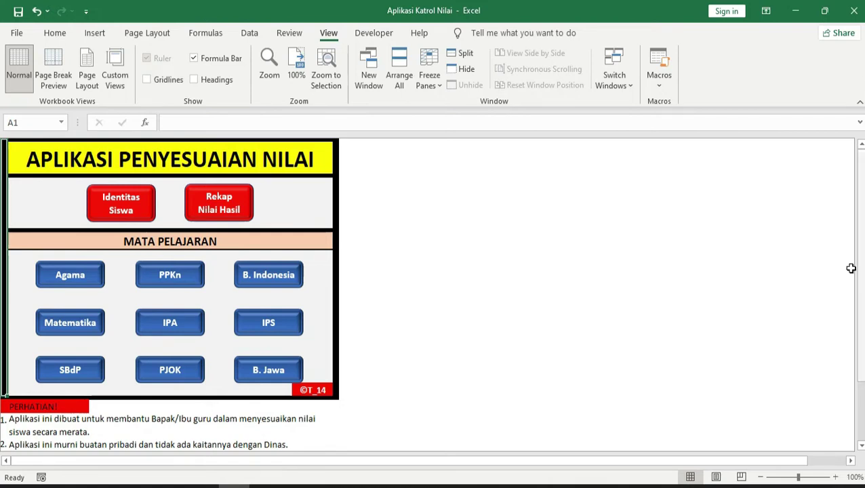
{"action": "left_click_drag", "start_coordinate": [860, 266], "coordinate": [860, 280]}
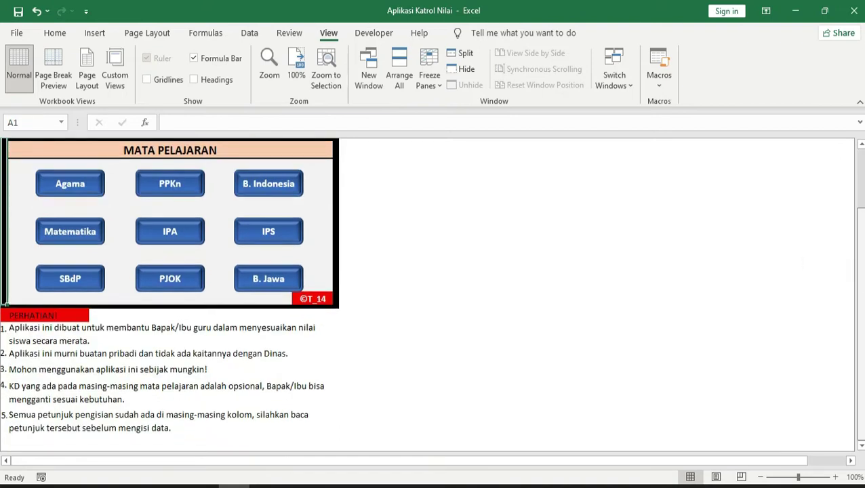
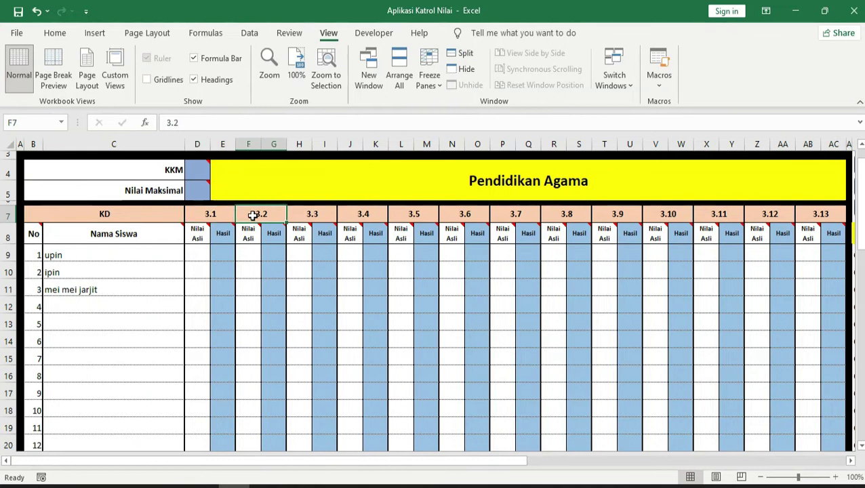
Step: Examine the first Nilai Asli cell, the Hasil formula in E9 and the KKM cell on the Pendidikan Agama sheet
{"action": "left_click", "coordinate": [198, 253]}
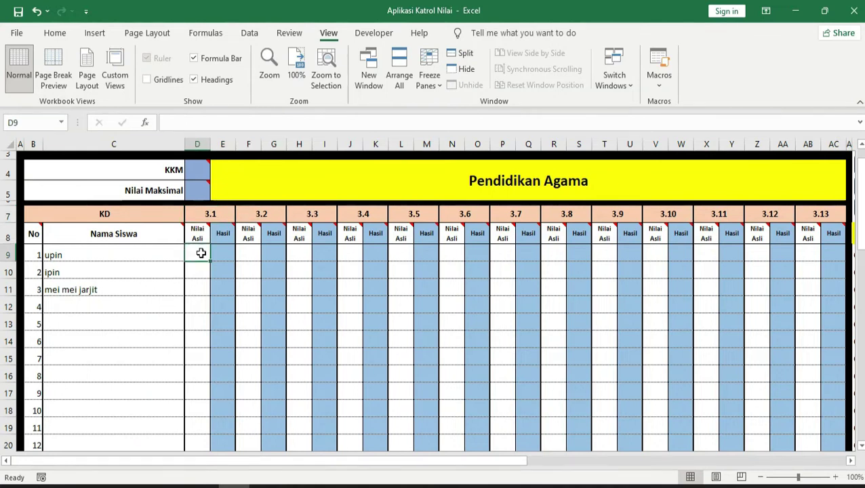
{"action": "left_click", "coordinate": [226, 253]}
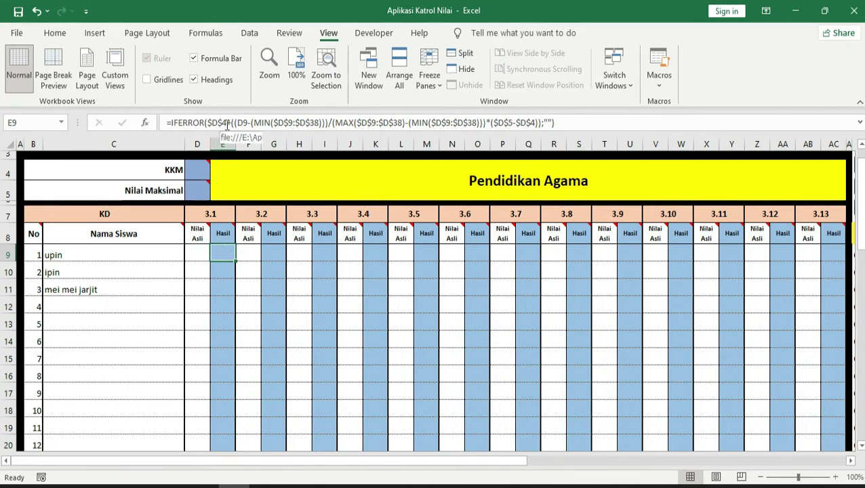
{"action": "left_click", "coordinate": [199, 168]}
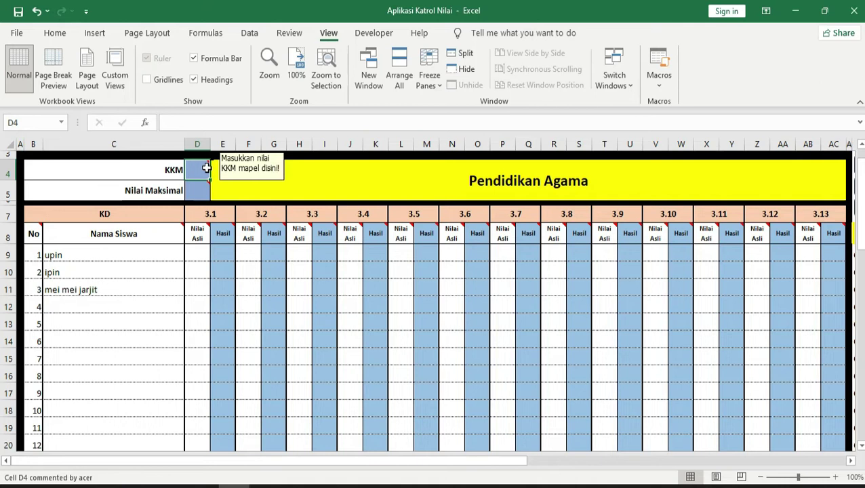
Step: Go back to the main menu, open the PPKn subject sheet and set its KKM to 74
{"action": "left_click_drag", "start_coordinate": [492, 462], "coordinate": [654, 428]}
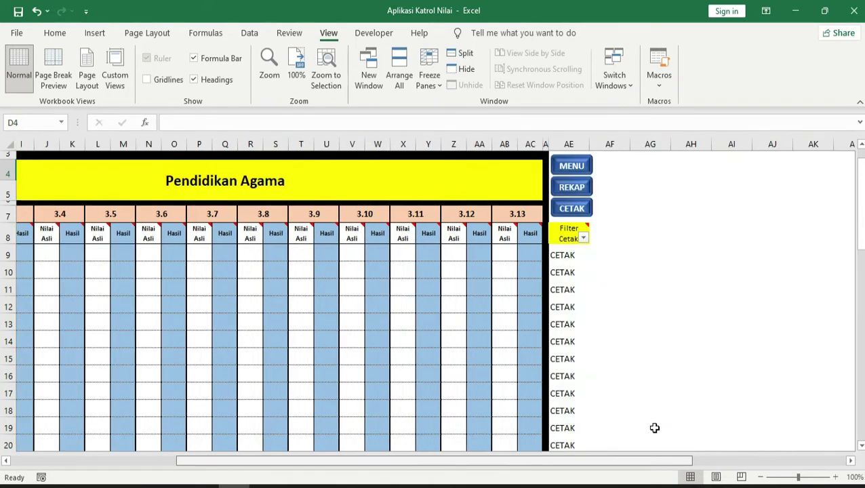
{"action": "left_click", "coordinate": [578, 164]}
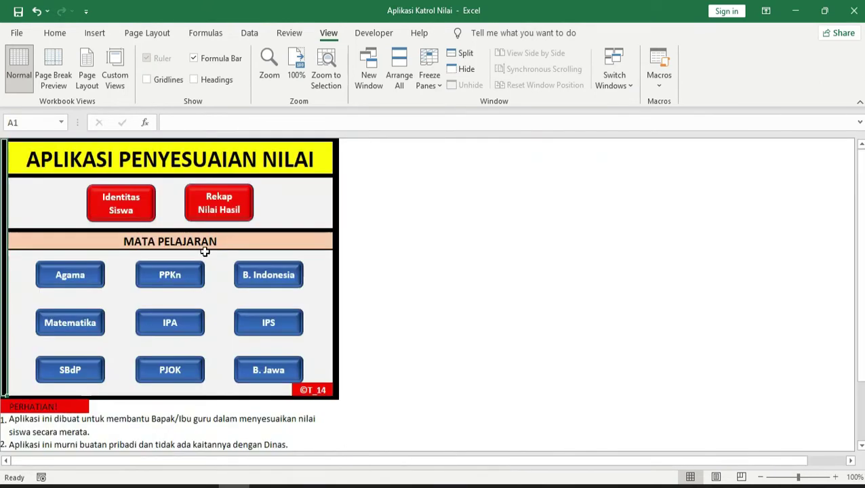
{"action": "left_click", "coordinate": [190, 285]}
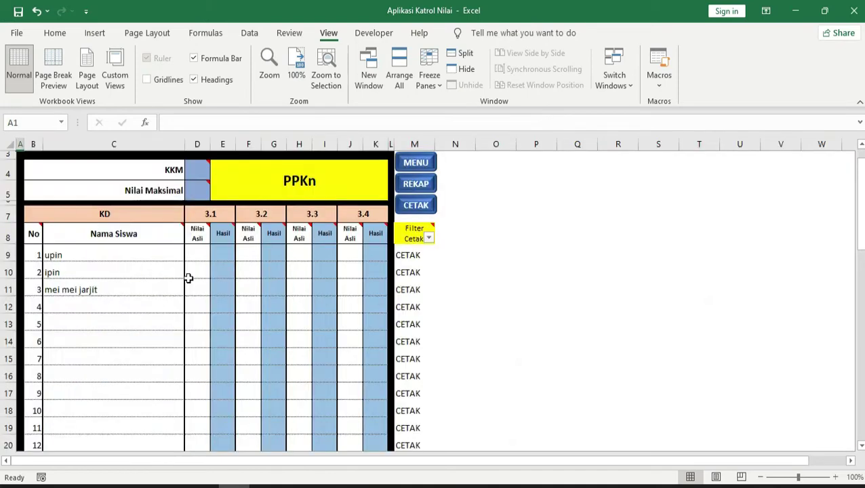
{"action": "left_click", "coordinate": [207, 165]}
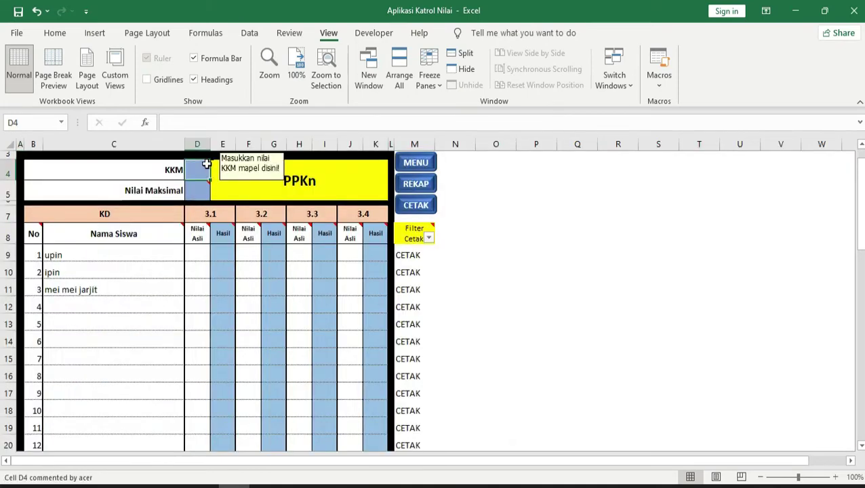
{"action": "type", "text": "74"}
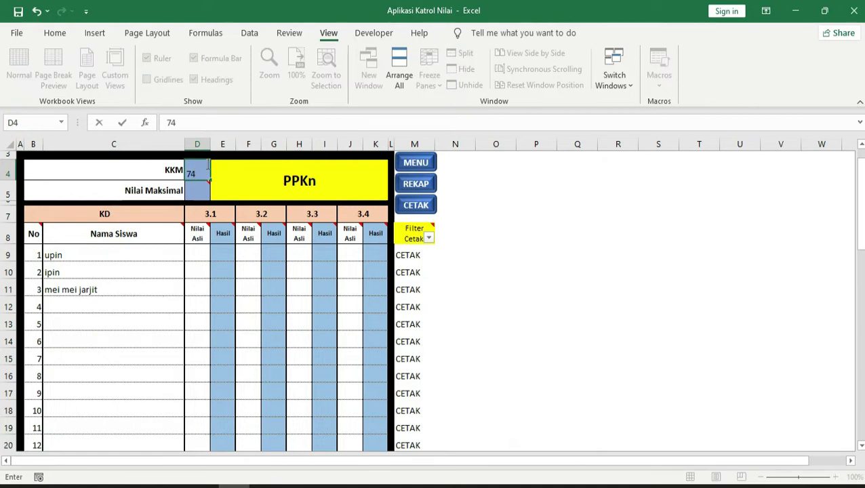
{"action": "key", "text": "Return"}
Step: Examine the PPKn KKM cell and the Hasil formula in E9 that refers to it
{"action": "left_click", "coordinate": [206, 168]}
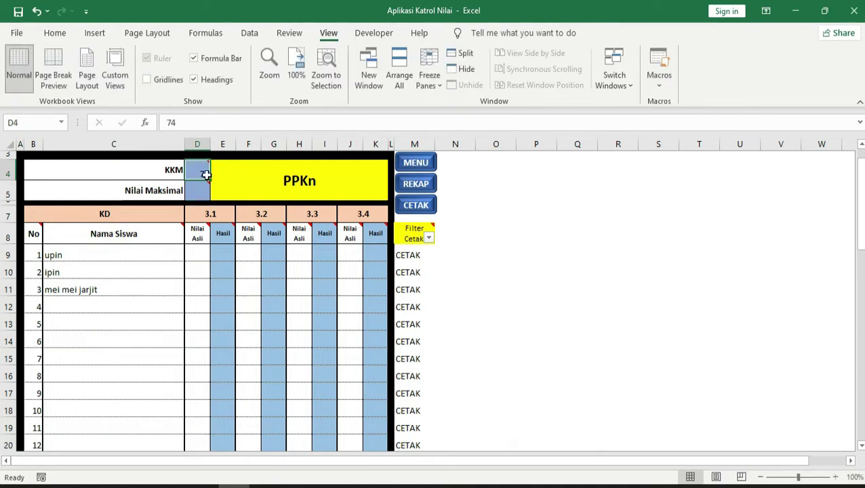
{"action": "left_click", "coordinate": [227, 257]}
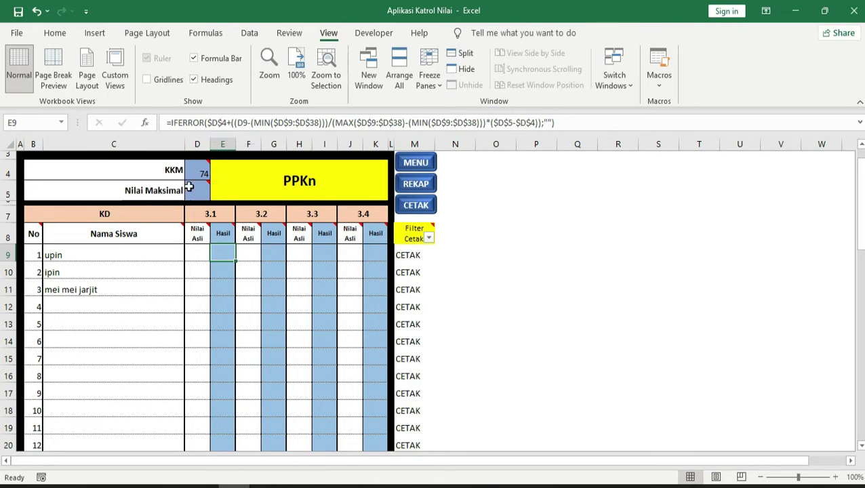
{"action": "mouse_move", "coordinate": [193, 163]}
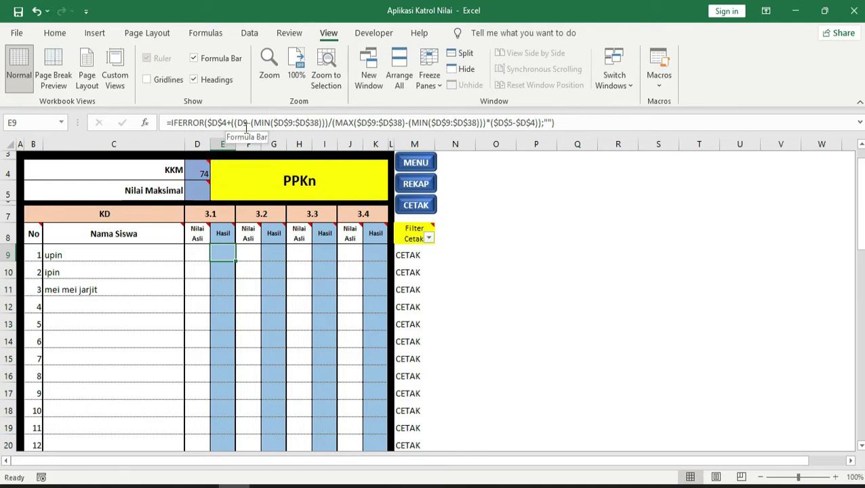
Step: Enter the original scores 60, 75, 40 and 98 for KD 3.1 in PPKn cells D9 to D12
{"action": "left_click", "coordinate": [195, 254]}
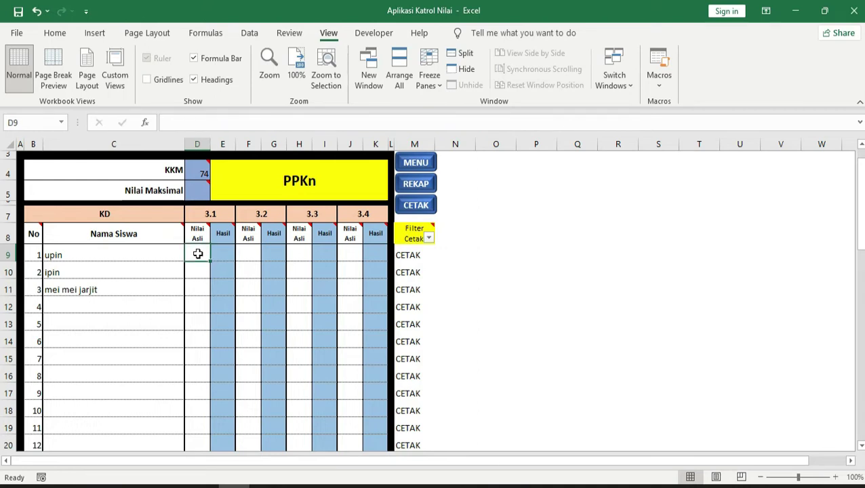
{"action": "type", "text": "60"}
{"action": "key", "text": "Return"}
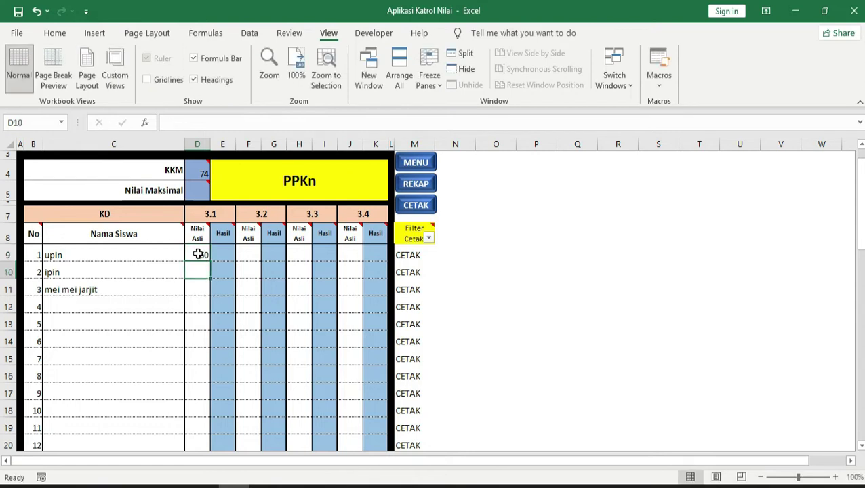
{"action": "key", "text": "BackSpace"}
{"action": "type", "text": "75"}
{"action": "key", "text": "Return"}
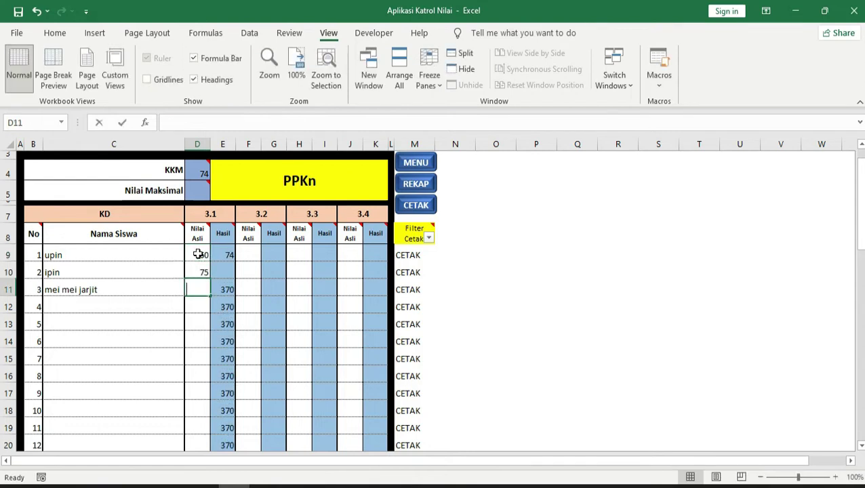
{"action": "type", "text": "40"}
{"action": "key", "text": "Return"}
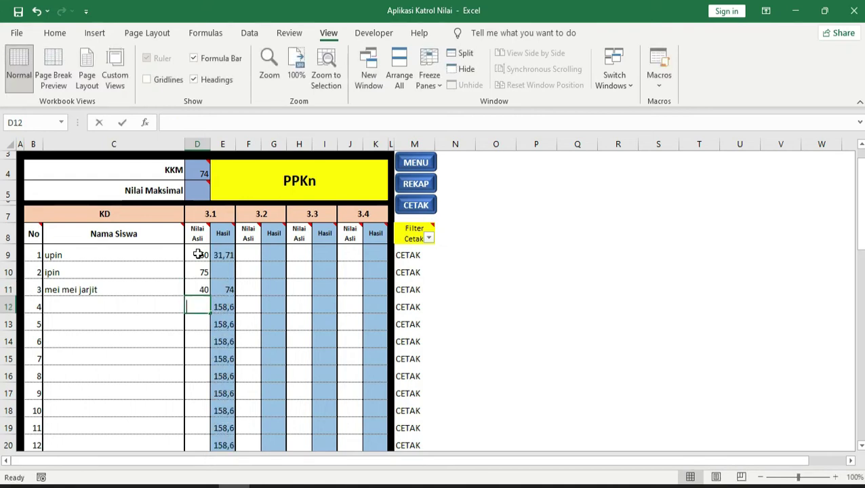
{"action": "type", "text": "98"}
{"action": "key", "text": "Return"}
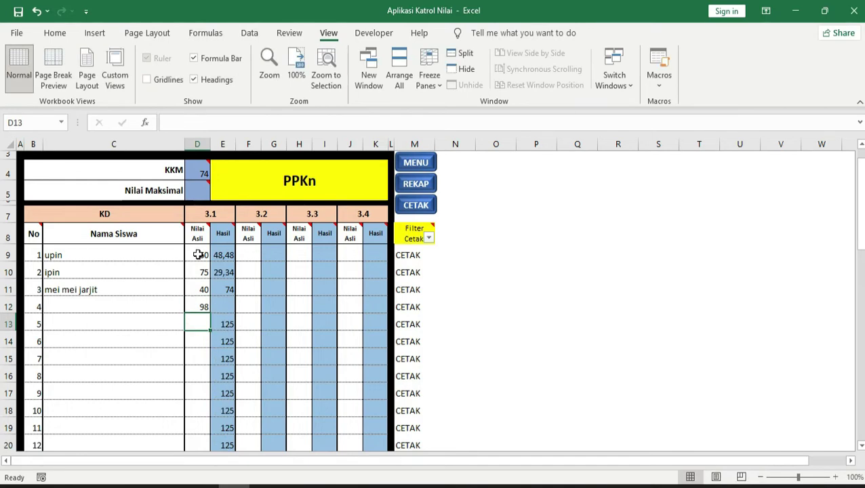
Step: Compare the score of 98 in D12 and the KKM cell with the Hasil formulas in E12, E11 and E9
{"action": "left_click", "coordinate": [200, 309]}
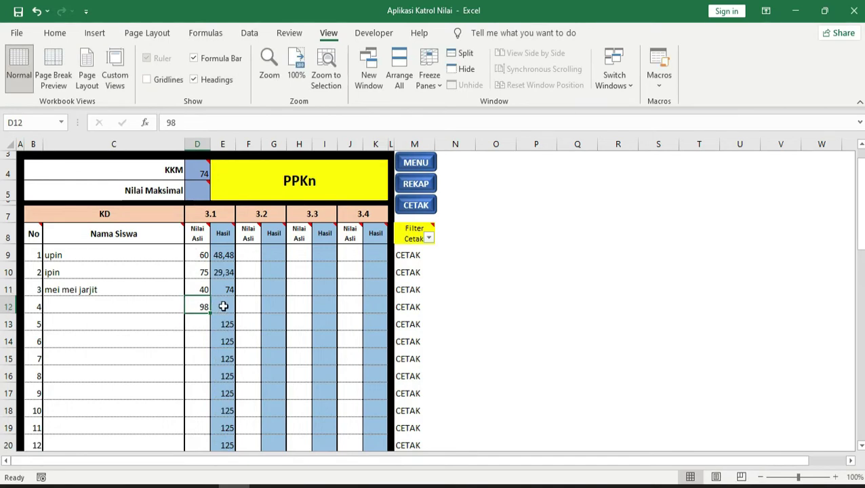
{"action": "left_click", "coordinate": [223, 307]}
{"action": "left_click", "coordinate": [223, 290]}
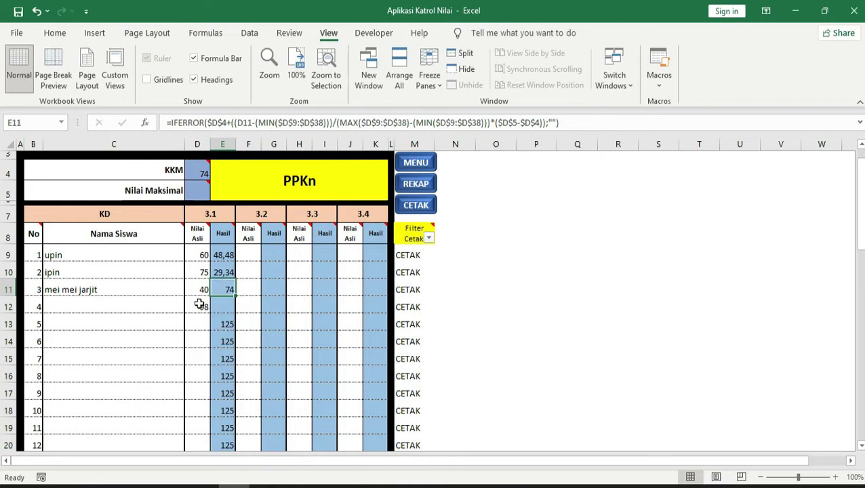
{"action": "left_click", "coordinate": [199, 303]}
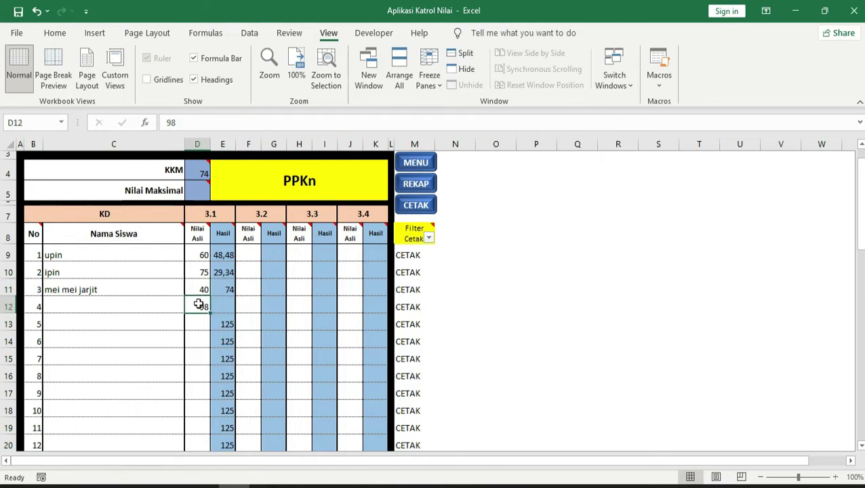
{"action": "left_click", "coordinate": [194, 173]}
{"action": "left_click", "coordinate": [224, 255]}
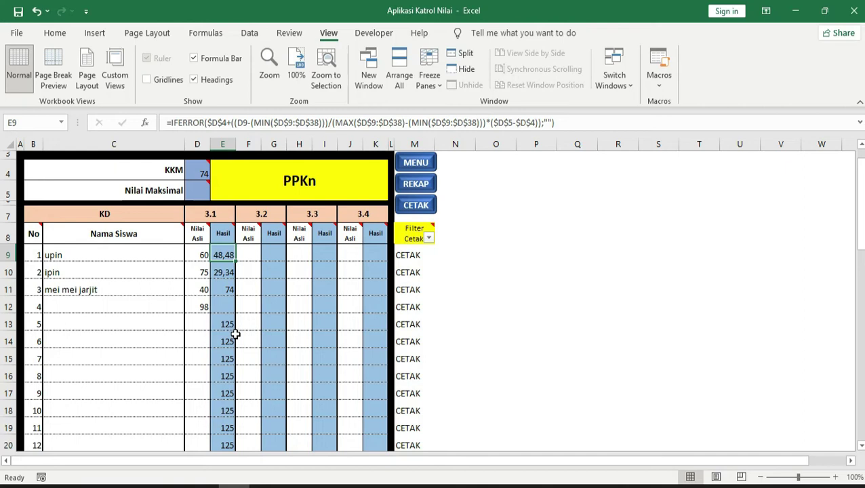
Step: Enter 100 as the PPKn Nilai Maksimal in D5
{"action": "left_click", "coordinate": [197, 191]}
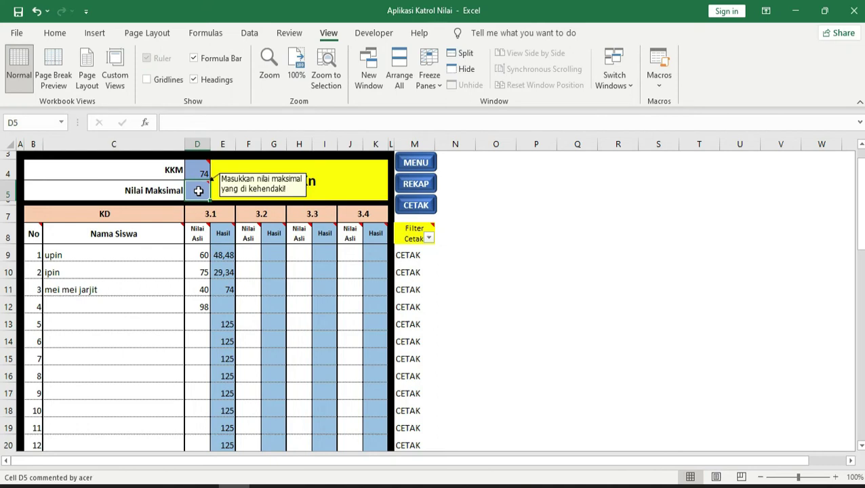
{"action": "double_click", "coordinate": [199, 191]}
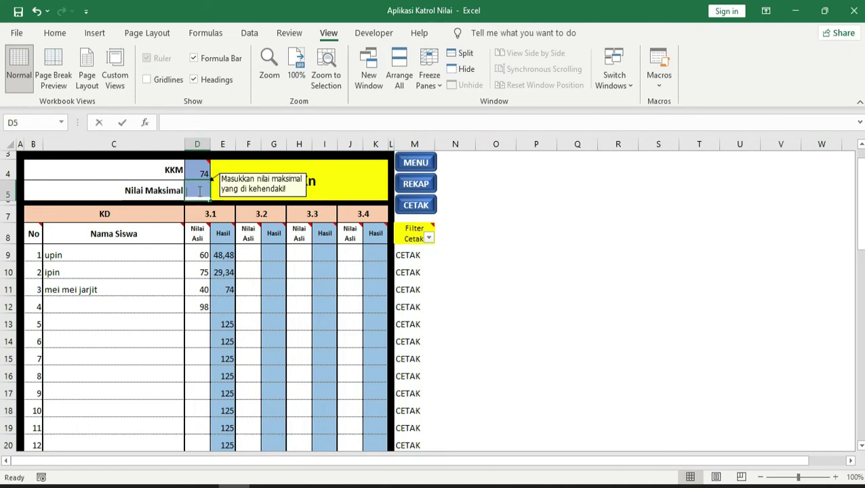
{"action": "type", "text": "100"}
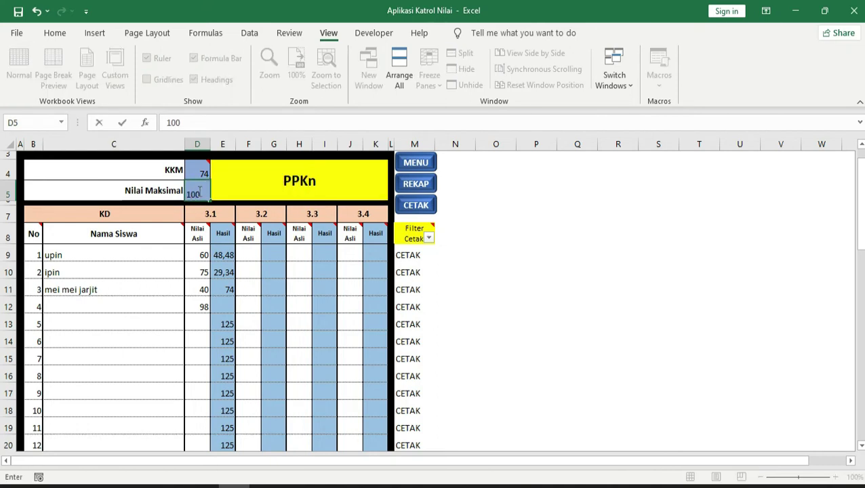
{"action": "key", "text": "Return"}
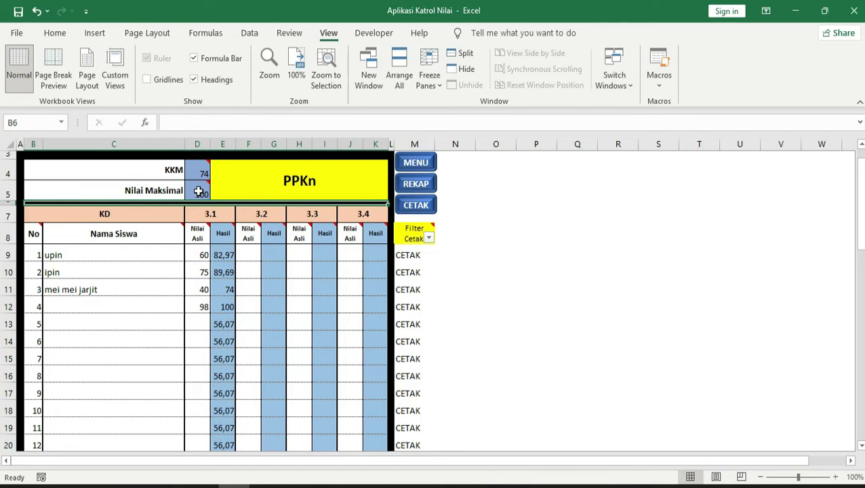
Step: Change the PPKn Nilai Maksimal in D5 to 95
{"action": "left_click", "coordinate": [199, 191]}
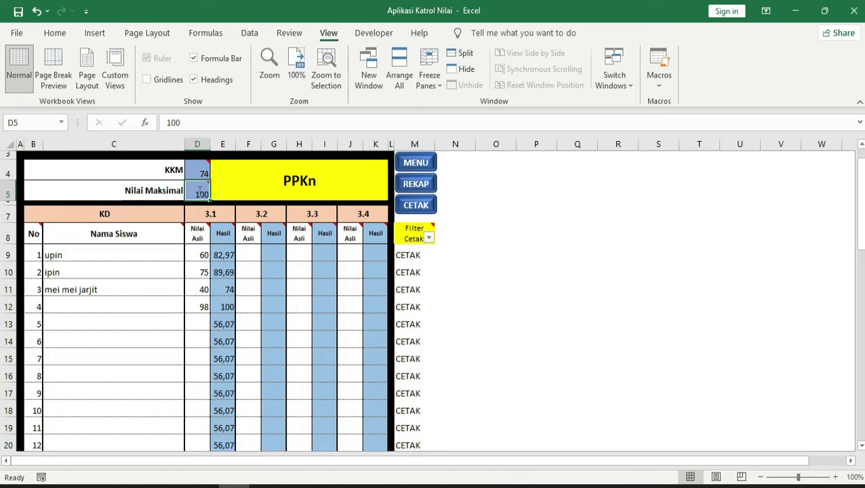
{"action": "type", "text": "95"}
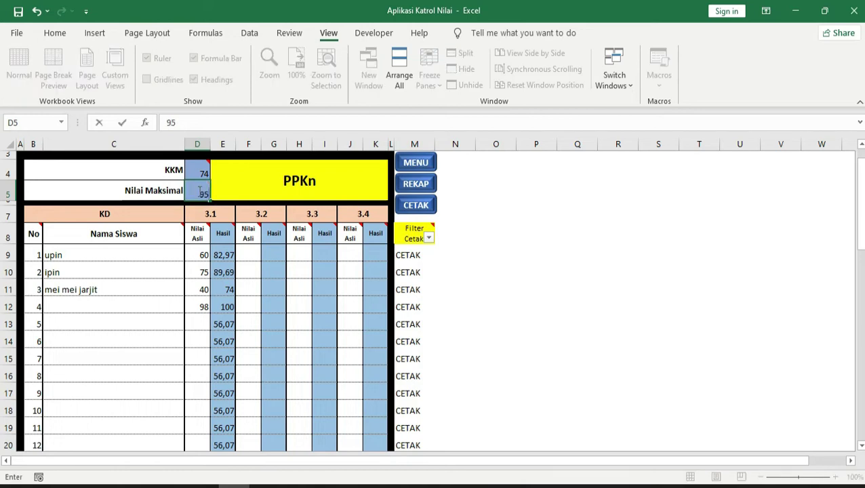
{"action": "key", "text": "Return"}
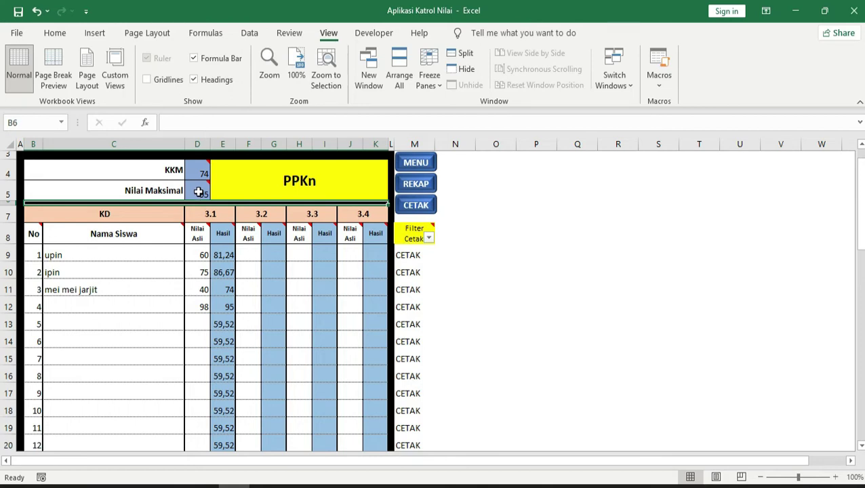
Step: Compare the original score in D12 with its Hasil in E12, and check the Hasil formulas in E9 and E10
{"action": "left_click", "coordinate": [194, 306]}
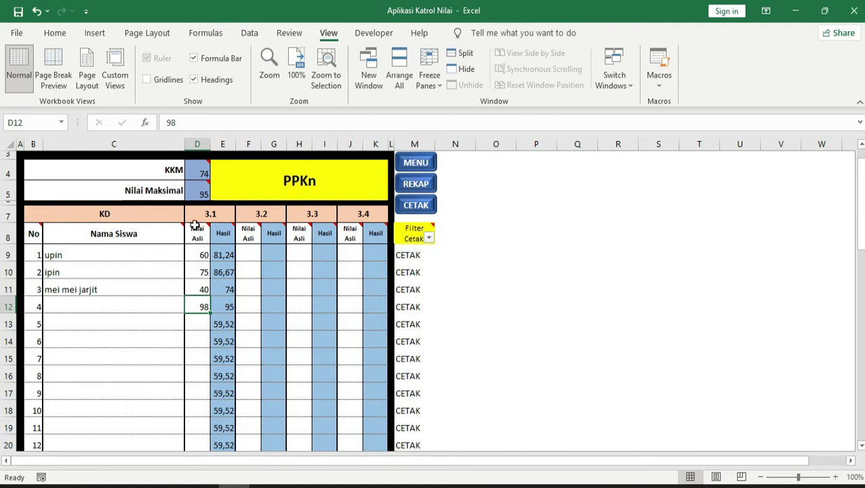
{"action": "left_click", "coordinate": [226, 310]}
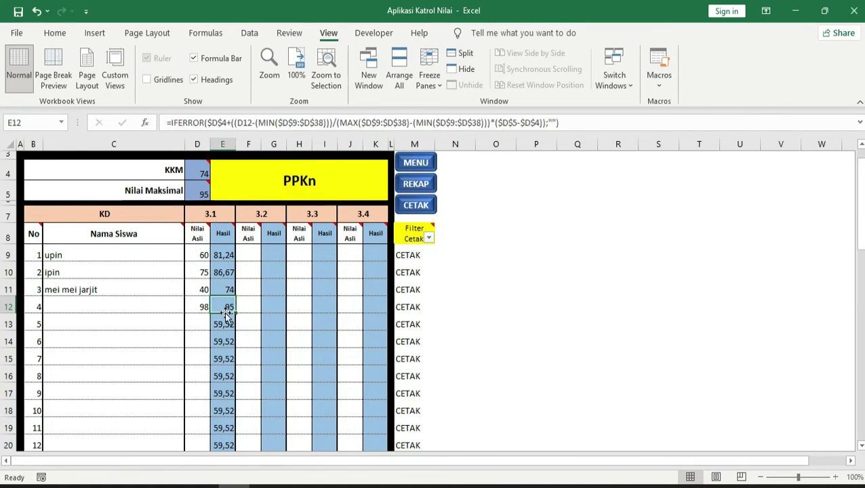
{"action": "left_click", "coordinate": [202, 319]}
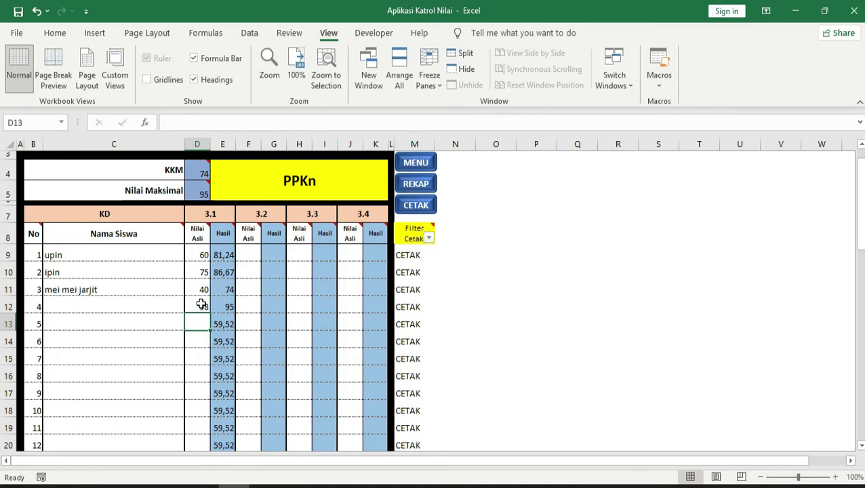
{"action": "left_click", "coordinate": [201, 304]}
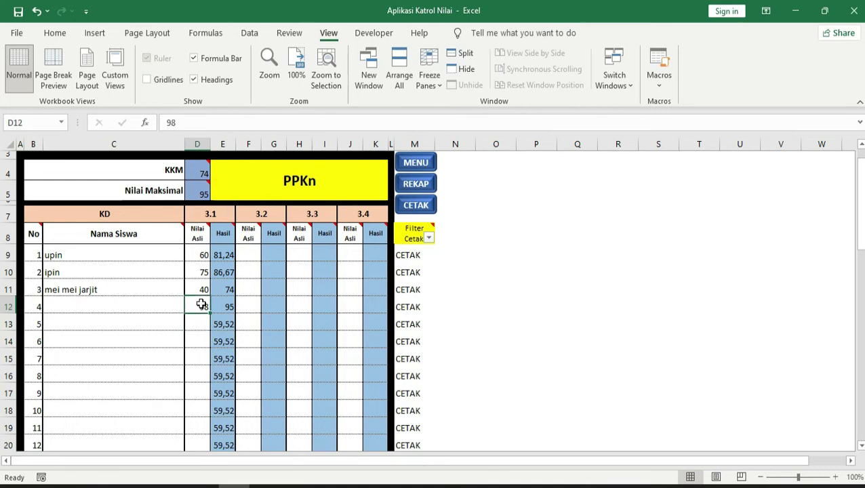
{"action": "left_click", "coordinate": [228, 257]}
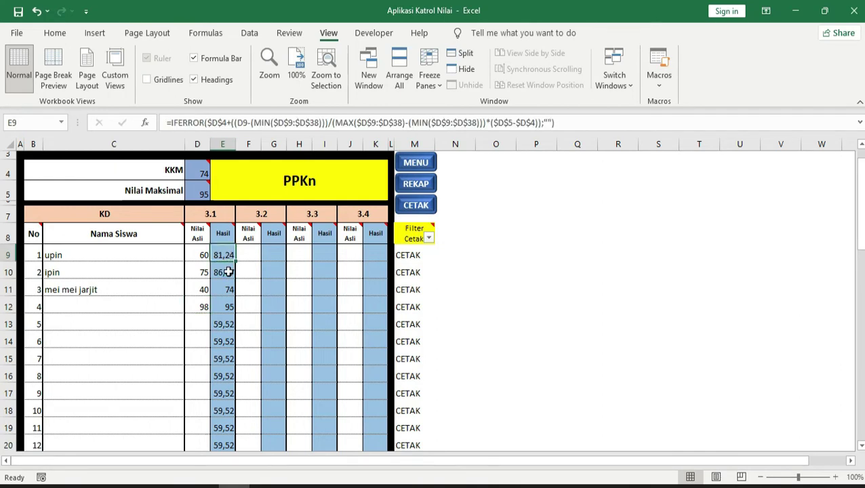
{"action": "left_click", "coordinate": [229, 272]}
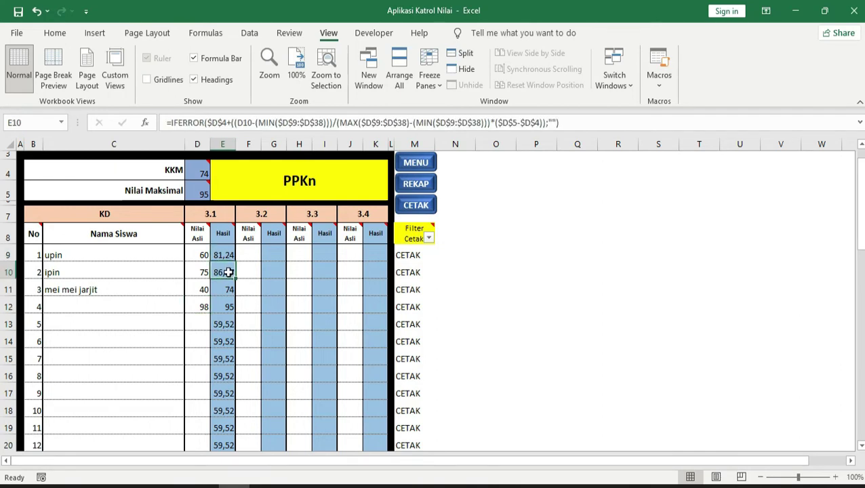
{"action": "left_click", "coordinate": [227, 310]}
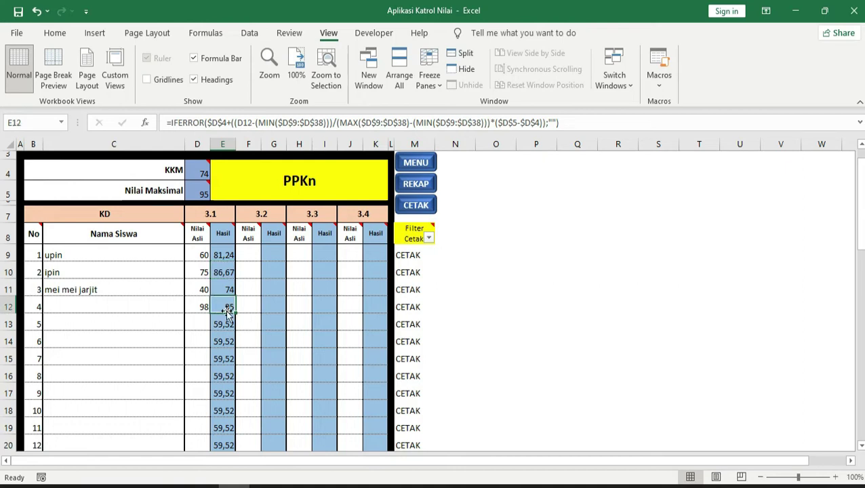
Step: Set the PPKn Nilai Maksimal in D5 back to 100
{"action": "left_click", "coordinate": [193, 198]}
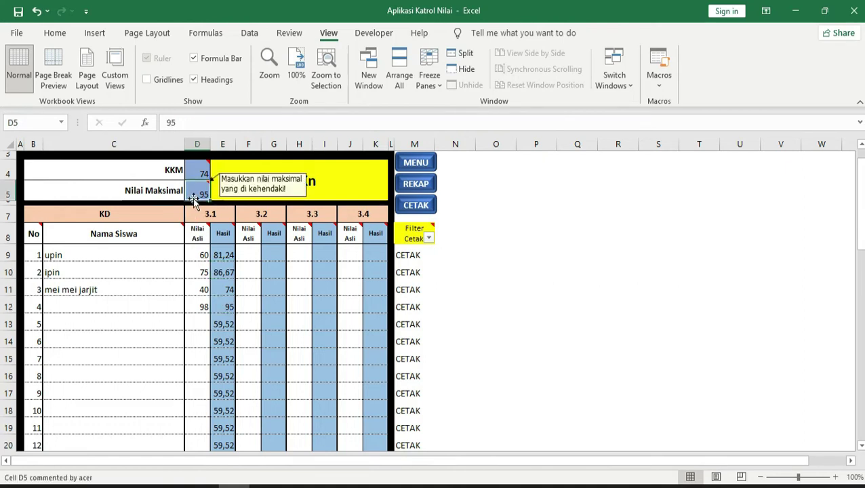
{"action": "type", "text": "100"}
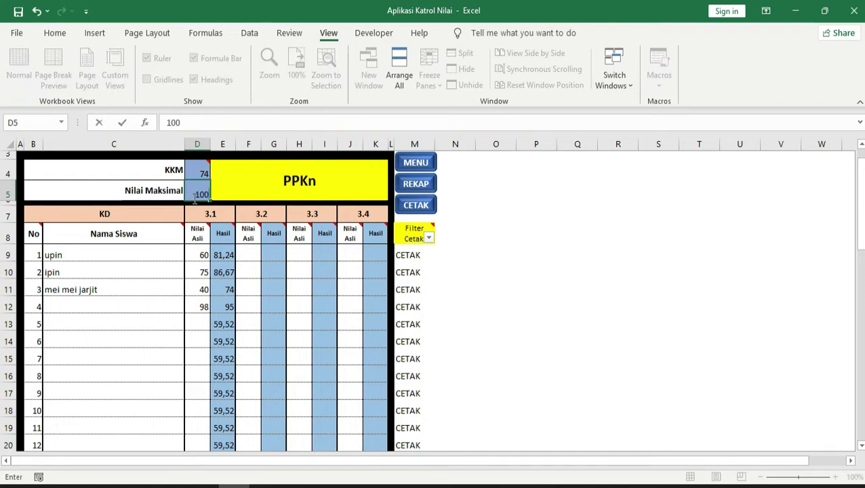
{"action": "key", "text": "Return"}
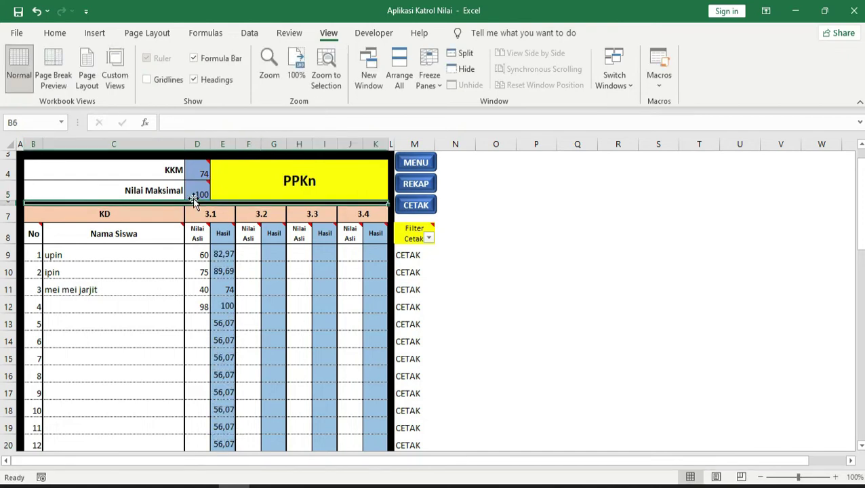
Step: Compare the original scores in D12 and D11 with the Hasil values in E12 and E11, and inspect the Hasil formula in E13
{"action": "left_click", "coordinate": [198, 312]}
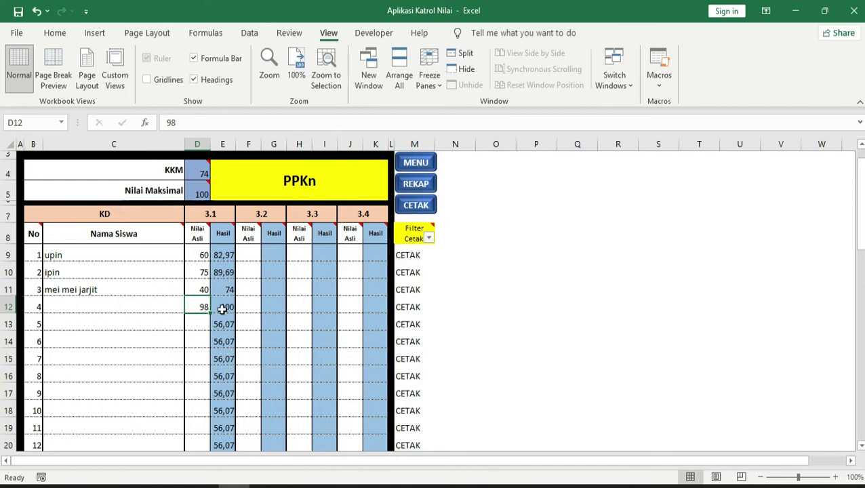
{"action": "left_click", "coordinate": [228, 307]}
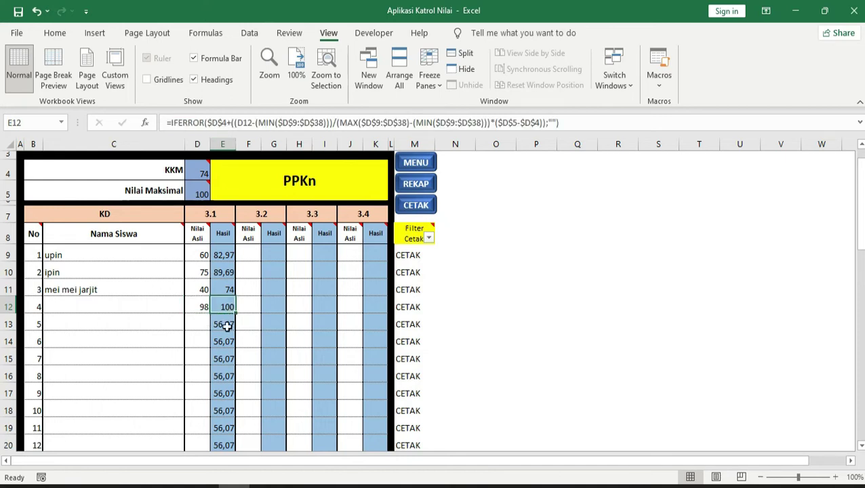
{"action": "left_click", "coordinate": [227, 325]}
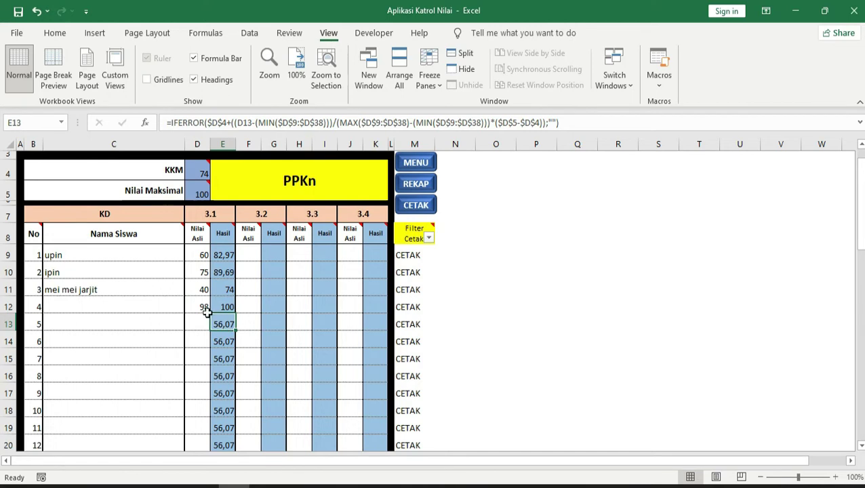
{"action": "left_click", "coordinate": [200, 291]}
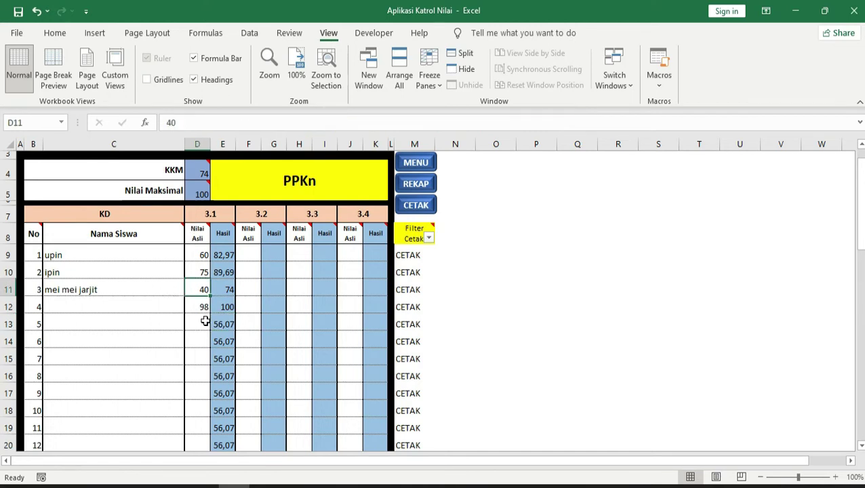
{"action": "left_click", "coordinate": [229, 290]}
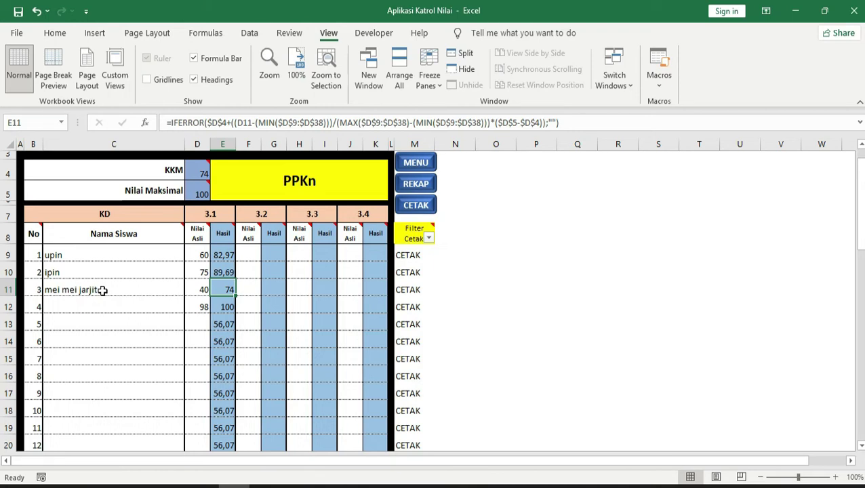
Step: Set the PPKn Nilai Maksimal in D5 to 90 and compare the original score in D12 with its Hasil in E12
{"action": "left_click", "coordinate": [197, 196]}
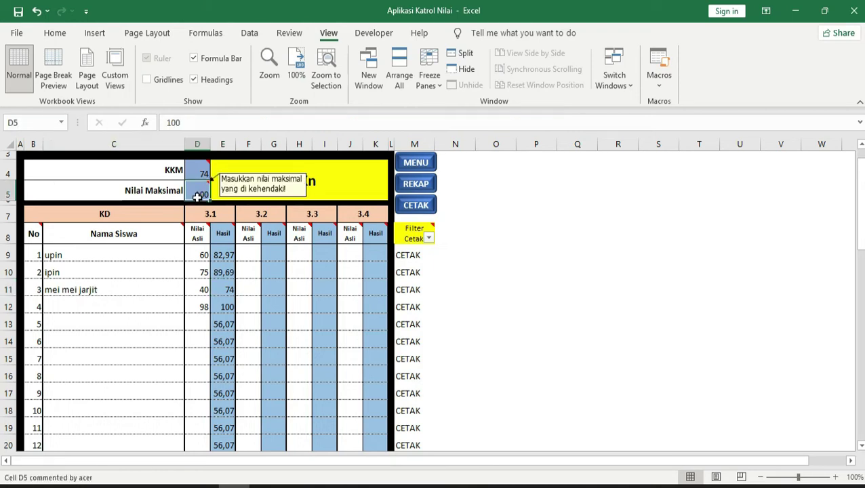
{"action": "type", "text": "90"}
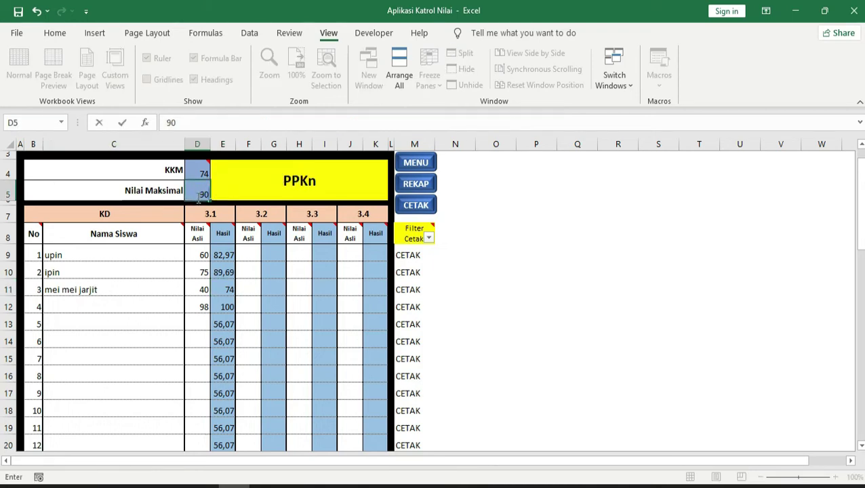
{"action": "key", "text": "Return"}
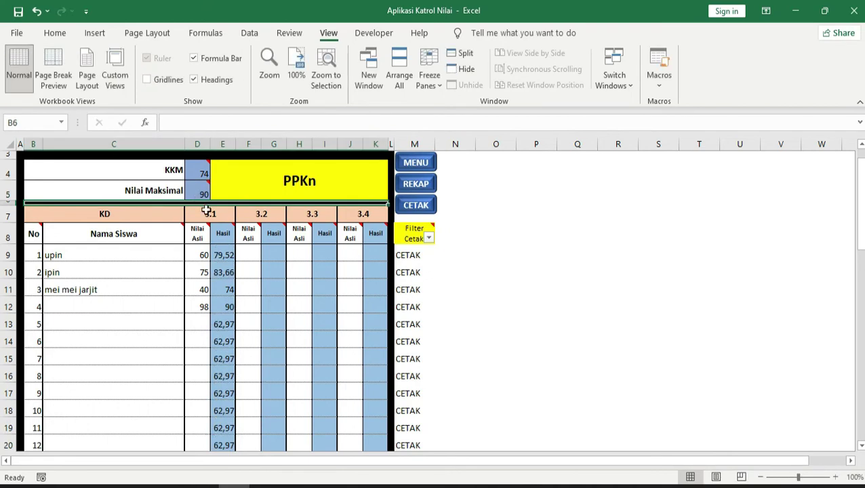
{"action": "left_click", "coordinate": [208, 309]}
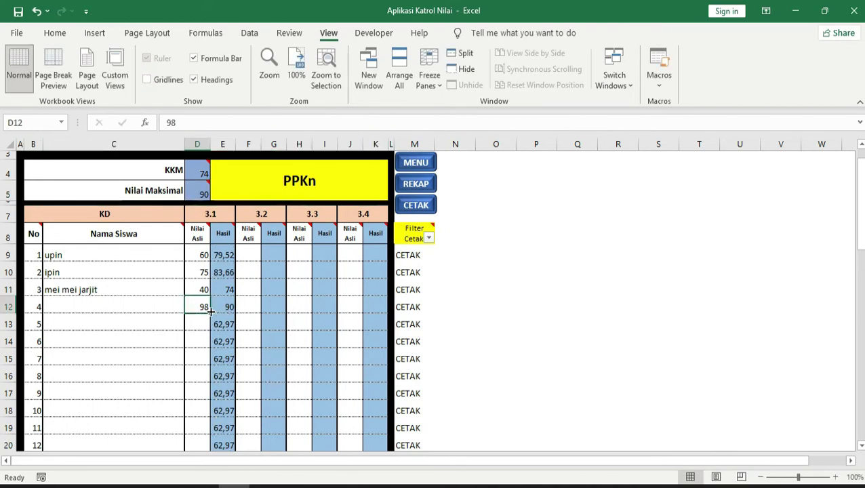
{"action": "left_click", "coordinate": [225, 308]}
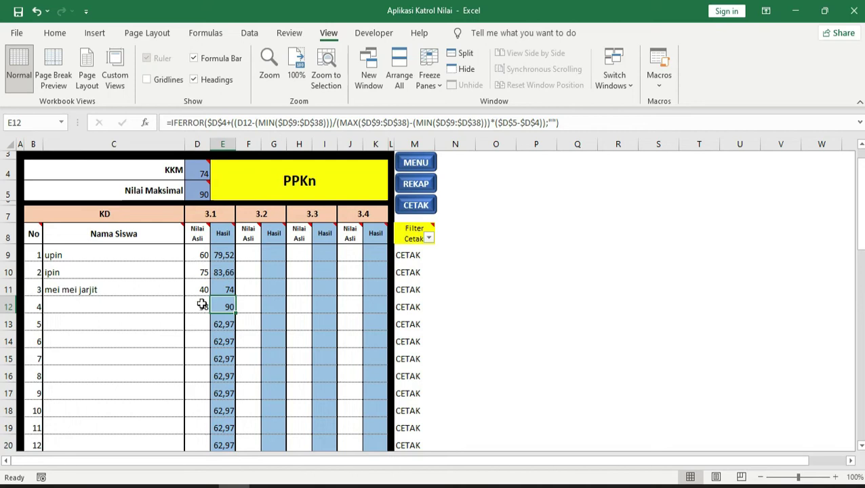
Step: Raise the PPKn Nilai Maksimal in D5 to 95
{"action": "left_click", "coordinate": [195, 191]}
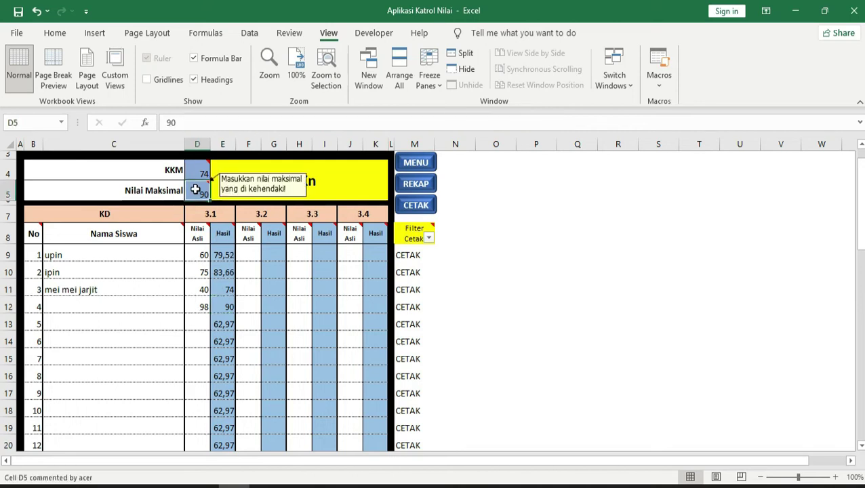
{"action": "type", "text": "95"}
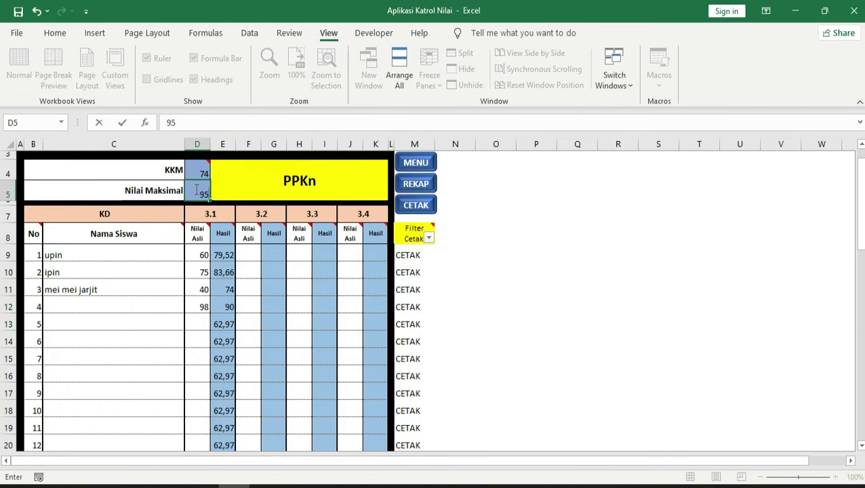
{"action": "key", "text": "Return"}
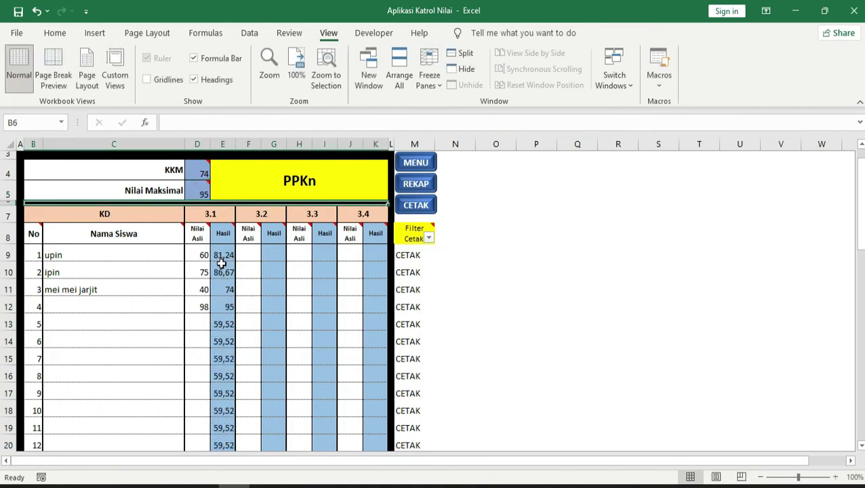
Step: Set the PPKn Nilai Maksimal in D5 to 90 and check the Hasil formulas in E15 and E11
{"action": "left_click", "coordinate": [196, 189]}
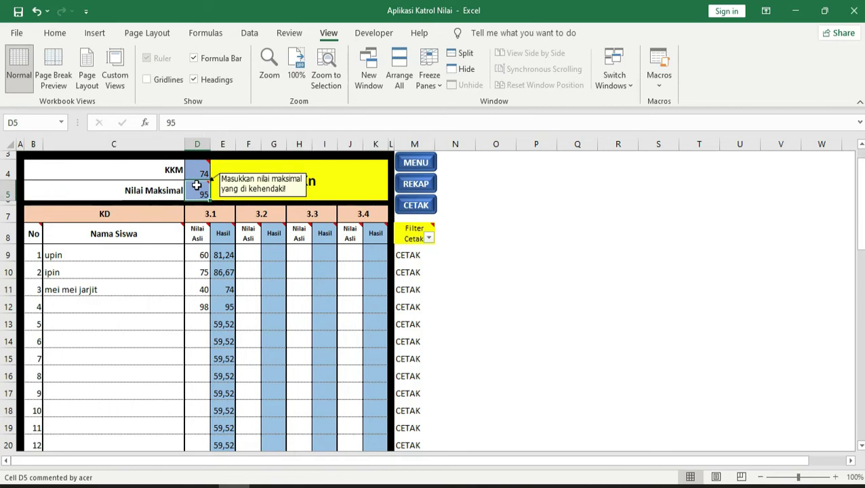
{"action": "type", "text": "90"}
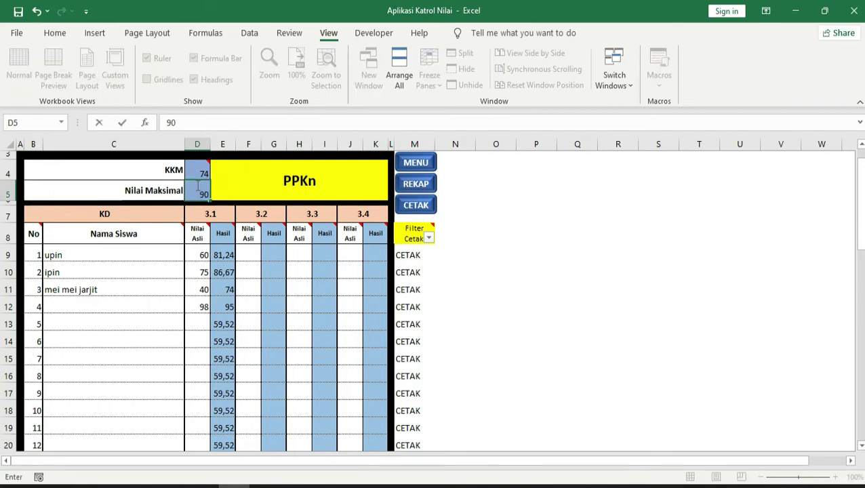
{"action": "key", "text": "Return"}
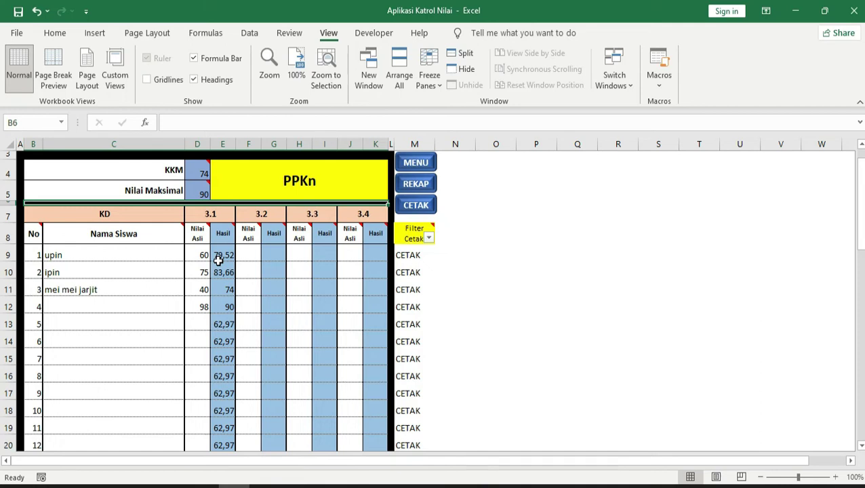
{"action": "left_click", "coordinate": [221, 356]}
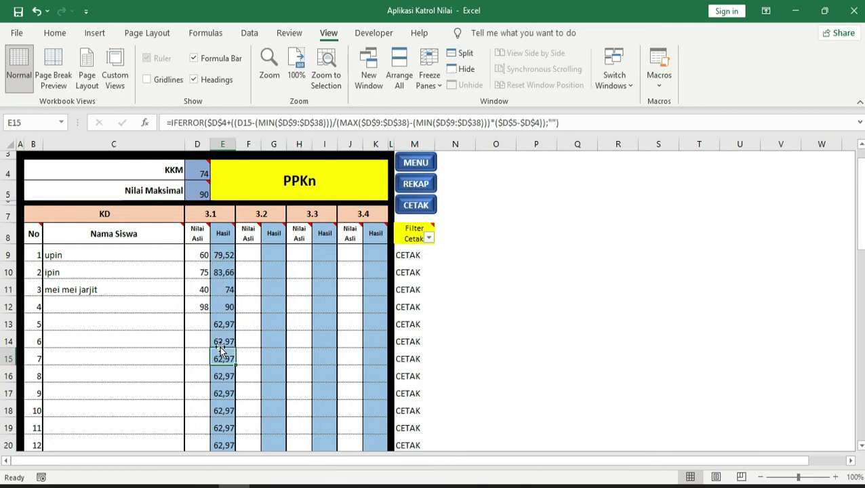
{"action": "left_click", "coordinate": [221, 291]}
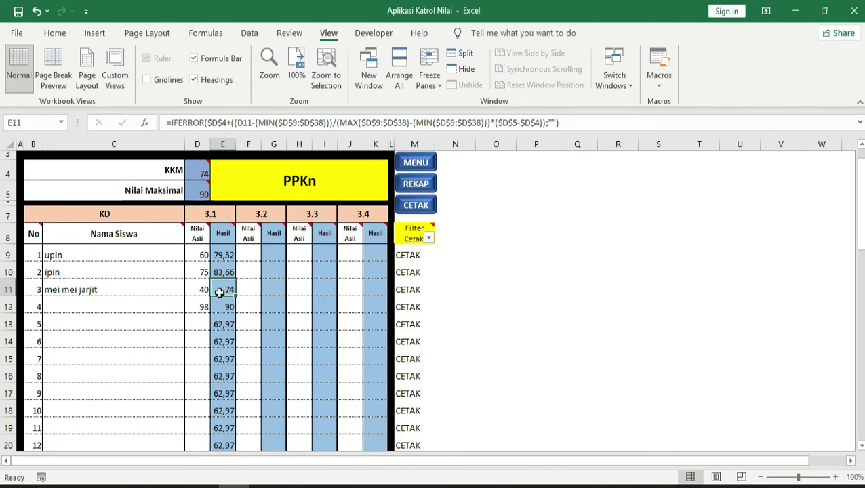
Step: Inspect the PPKn Hasil formulas in column E, from E10 and down through E21
{"action": "left_click", "coordinate": [222, 273]}
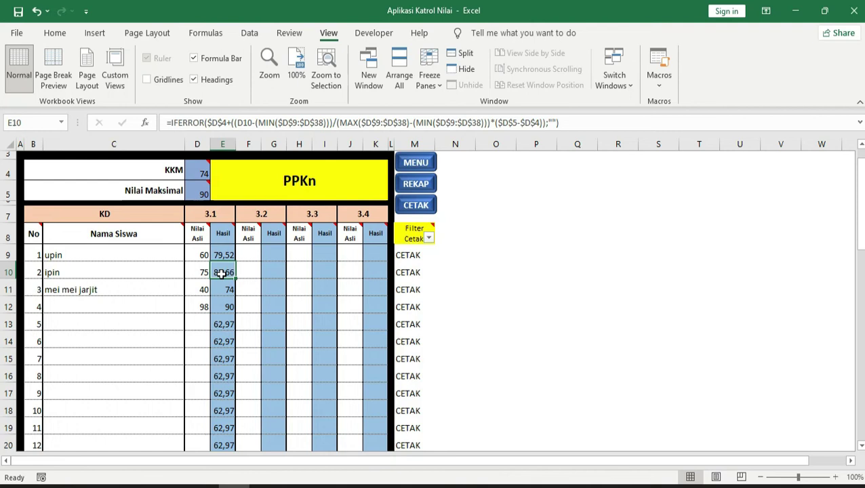
{"action": "left_click", "coordinate": [223, 328]}
{"action": "key", "text": "Down"}
{"action": "key", "text": "Down"}
{"action": "key", "text": "Down"}
{"action": "key", "text": "Down"}
{"action": "key", "text": "Down"}
{"action": "key", "text": "Down"}
{"action": "key", "text": "Down"}
{"action": "key", "text": "Down"}
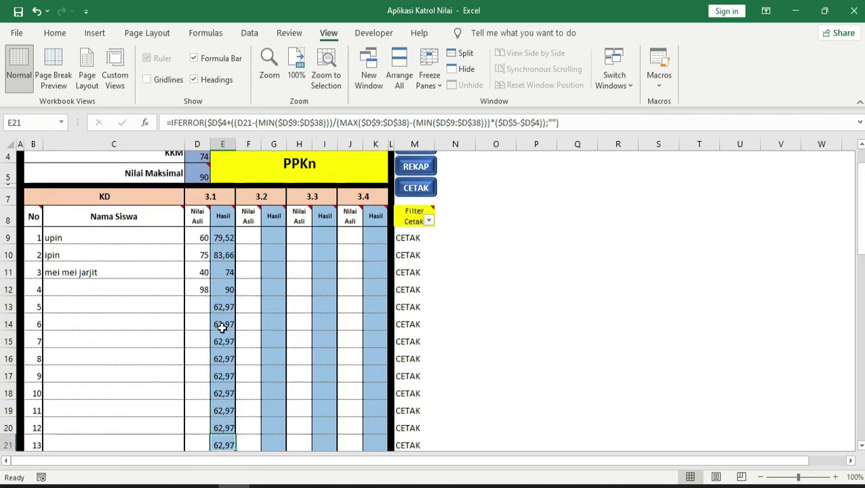
Step: Compare the unfilled original-score cells from D13 downward with their neighbouring Hasil cells, including the formula in E13
{"action": "left_click", "coordinate": [204, 310]}
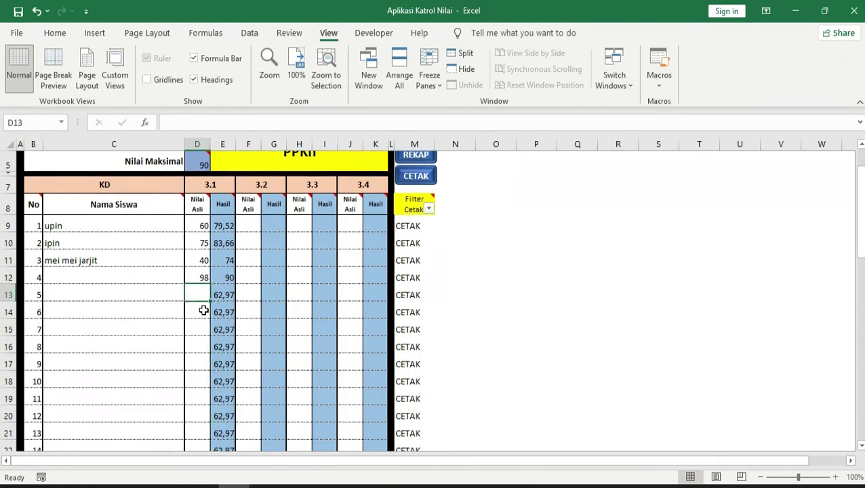
{"action": "key", "text": "Down"}
{"action": "key", "text": "Down"}
{"action": "key", "text": "Down"}
{"action": "key", "text": "Down"}
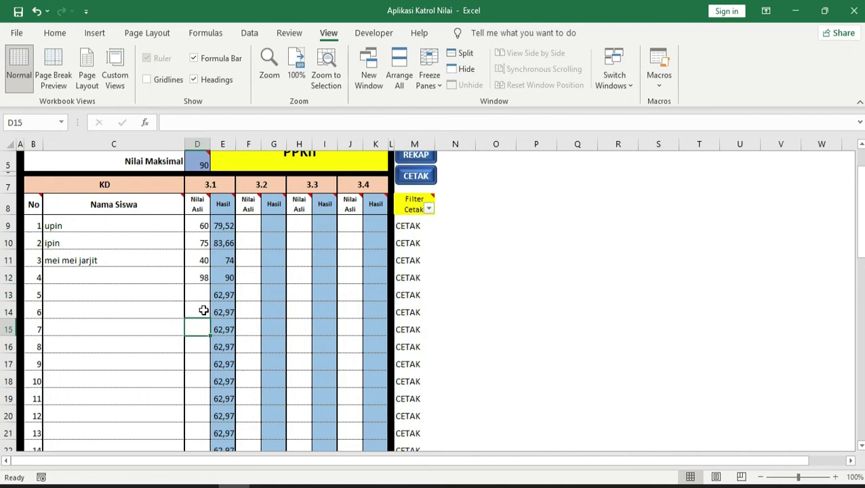
{"action": "key", "text": "Up"}
{"action": "key", "text": "Up"}
{"action": "key", "text": "Up"}
{"action": "key", "text": "Up"}
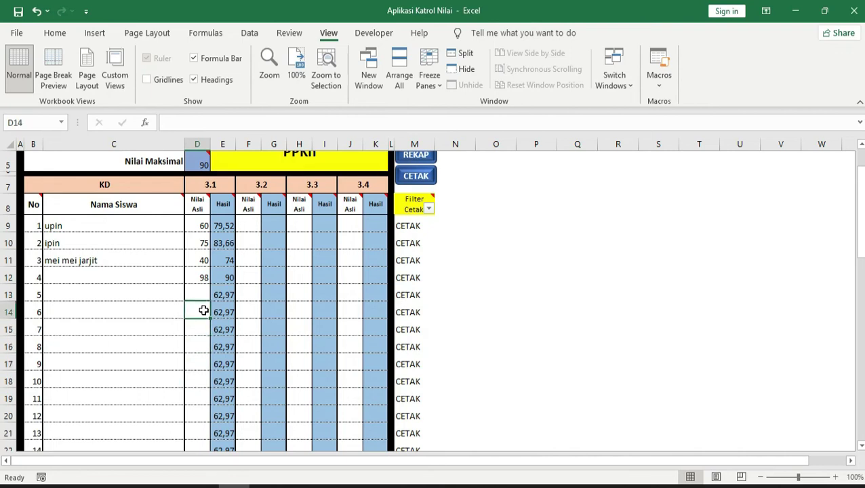
{"action": "key", "text": "Right"}
{"action": "key", "text": "Down"}
{"action": "key", "text": "Up"}
{"action": "key", "text": "Up"}
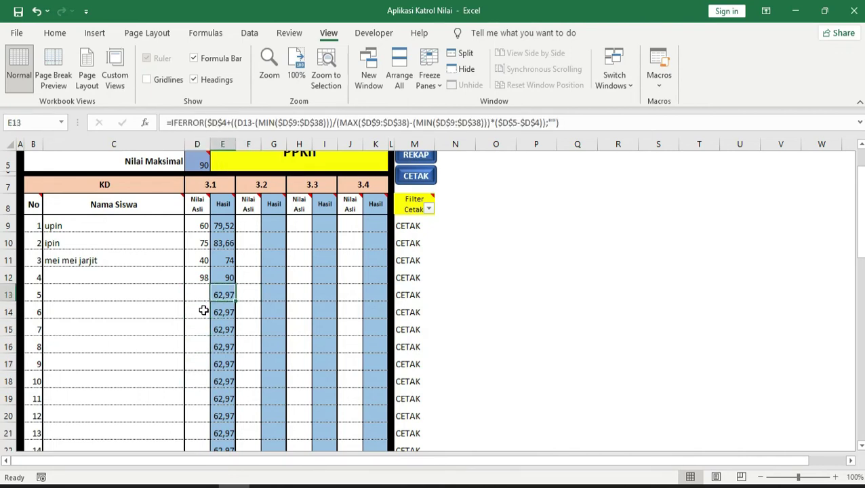
{"action": "key", "text": "ctrl+Home"}
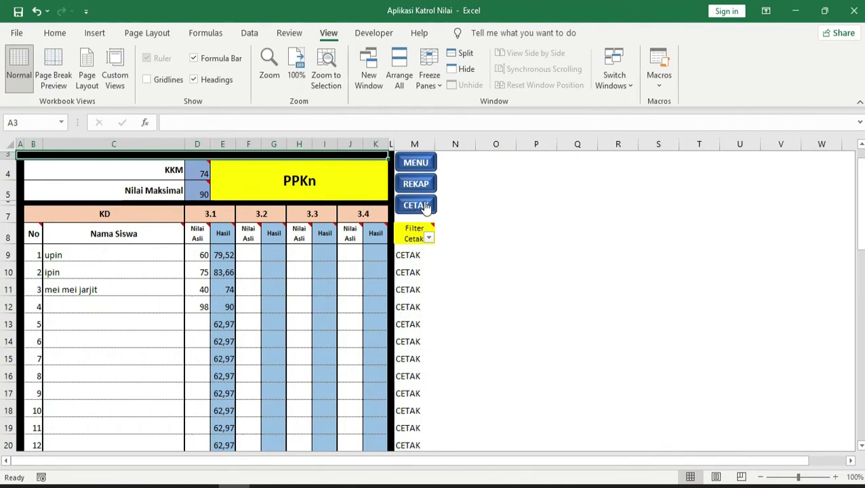
{"action": "left_click", "coordinate": [428, 238]}
{"action": "left_click", "coordinate": [296, 366]}
{"action": "left_click", "coordinate": [296, 366]}
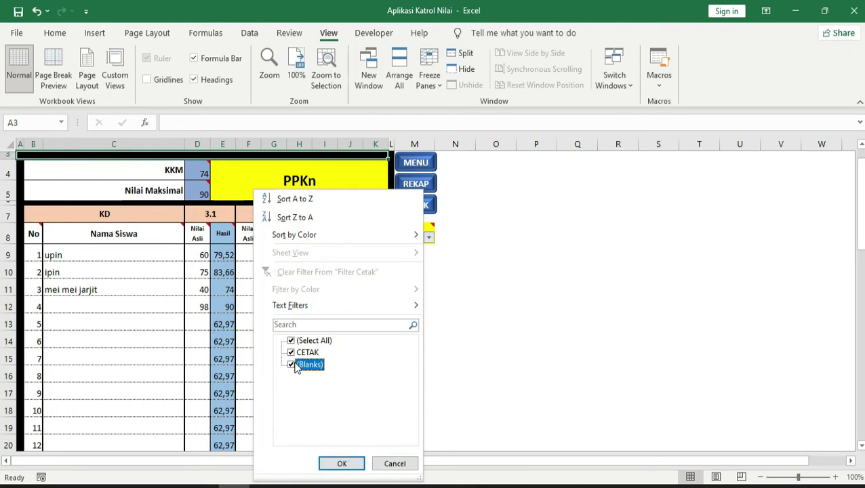
{"action": "left_click", "coordinate": [388, 467]}
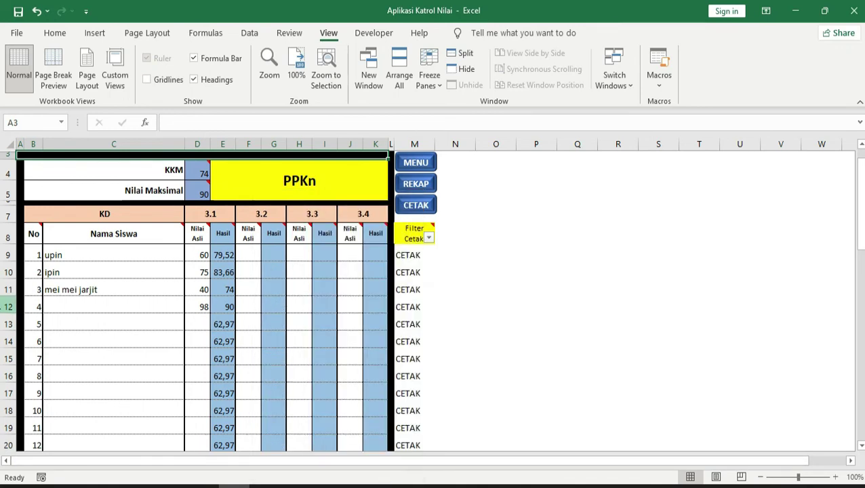
Step: Hide rows 12 to 30 and rows 31 to 38 of the PPKn table, leaving only the three named students
{"action": "left_click_drag", "start_coordinate": [3, 308], "coordinate": [8, 443]}
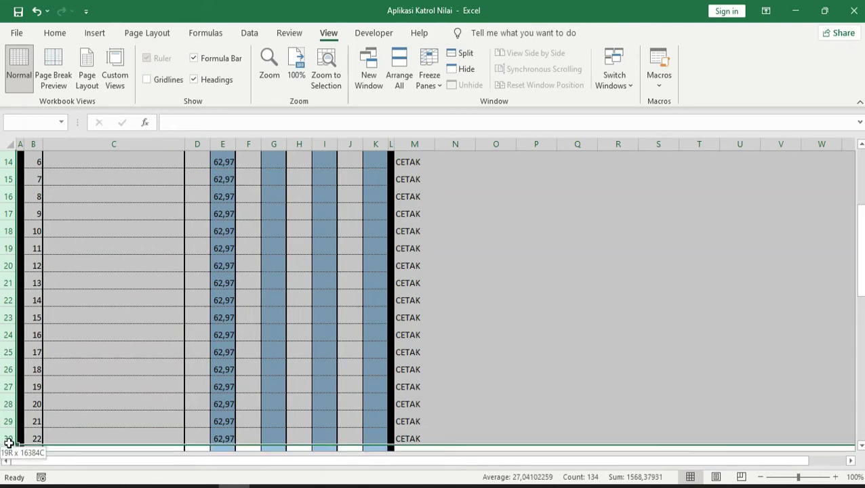
{"action": "right_click", "coordinate": [8, 442]}
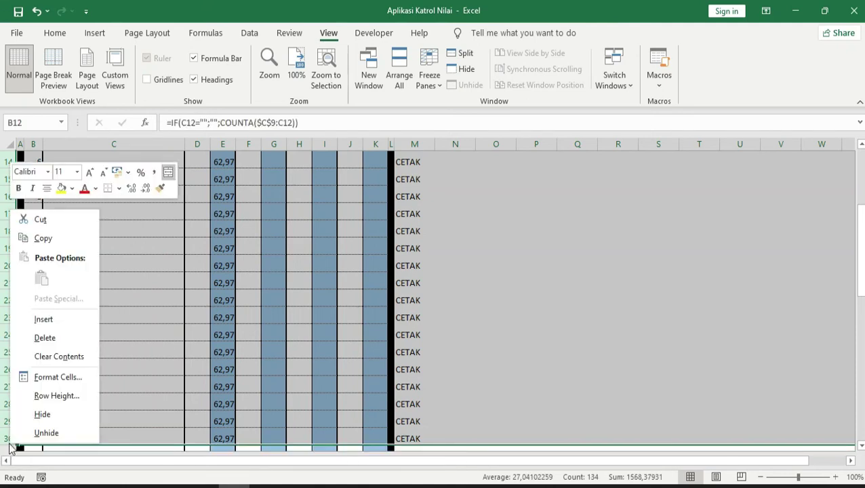
{"action": "left_click", "coordinate": [34, 414]}
{"action": "scroll", "coordinate": [8, 380], "scroll_direction": "up", "scroll_amount": 3}
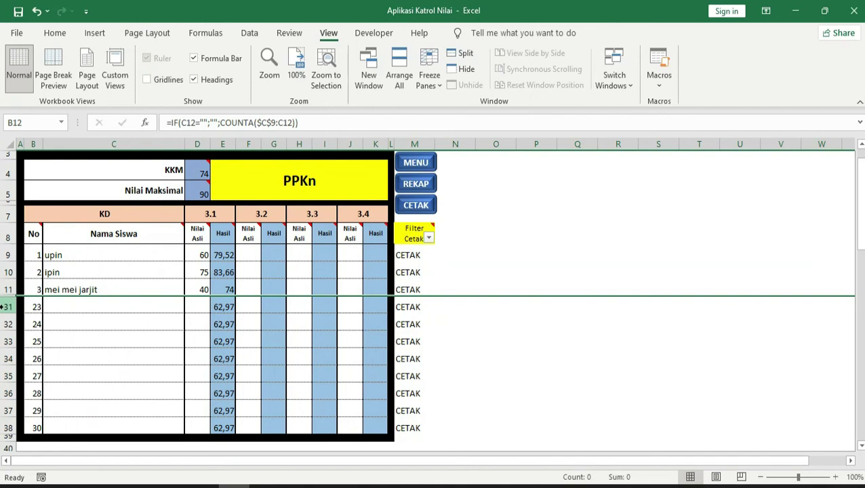
{"action": "left_click_drag", "start_coordinate": [7, 306], "coordinate": [2, 429]}
{"action": "right_click", "coordinate": [3, 429]}
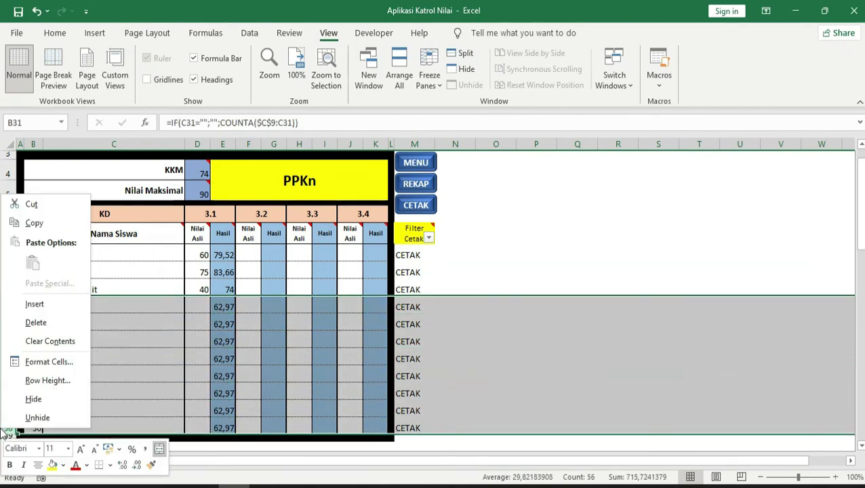
{"action": "left_click", "coordinate": [19, 398]}
{"action": "left_click", "coordinate": [469, 323]}
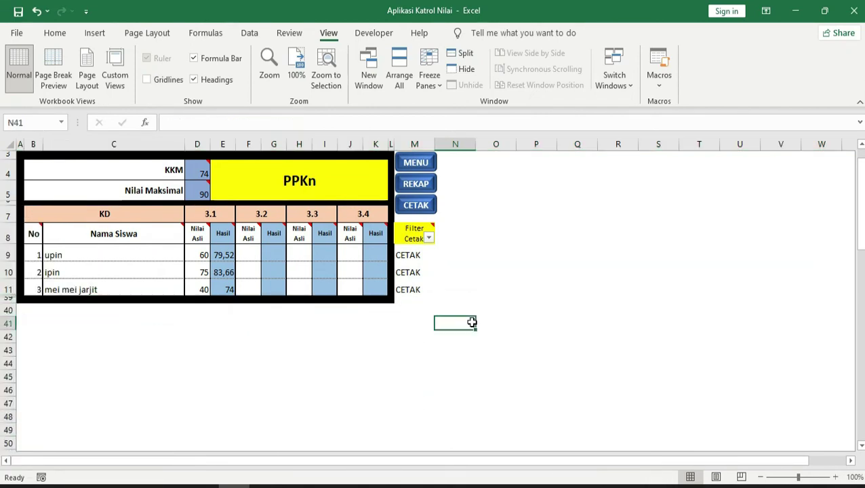
Step: Preview the PPKn table for printing, examine the enlarged page, and close the preview
{"action": "left_click", "coordinate": [410, 205]}
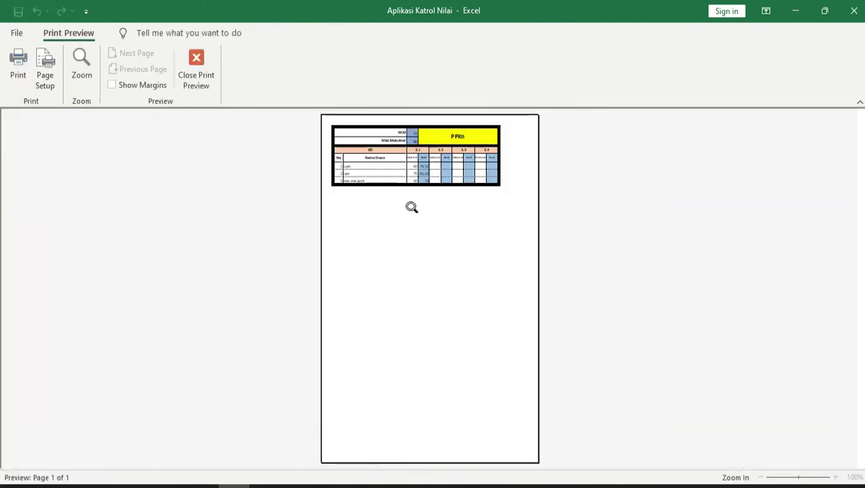
{"action": "left_click", "coordinate": [438, 204]}
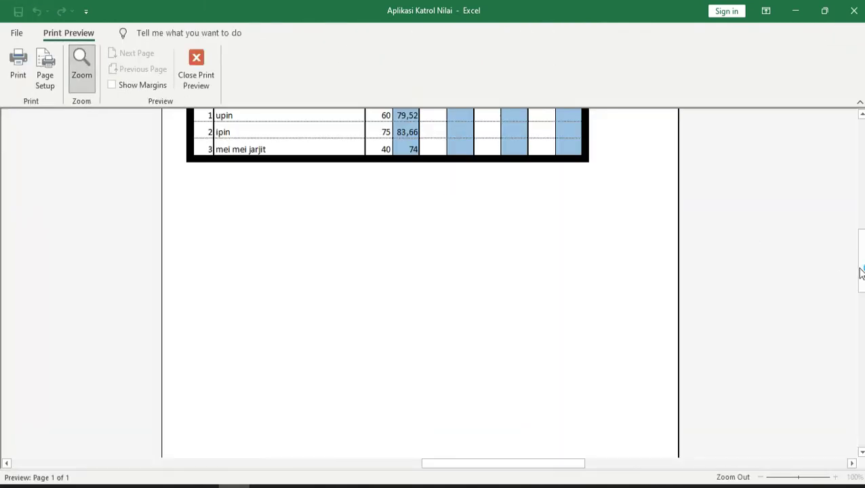
{"action": "left_click_drag", "start_coordinate": [861, 261], "coordinate": [861, 169]}
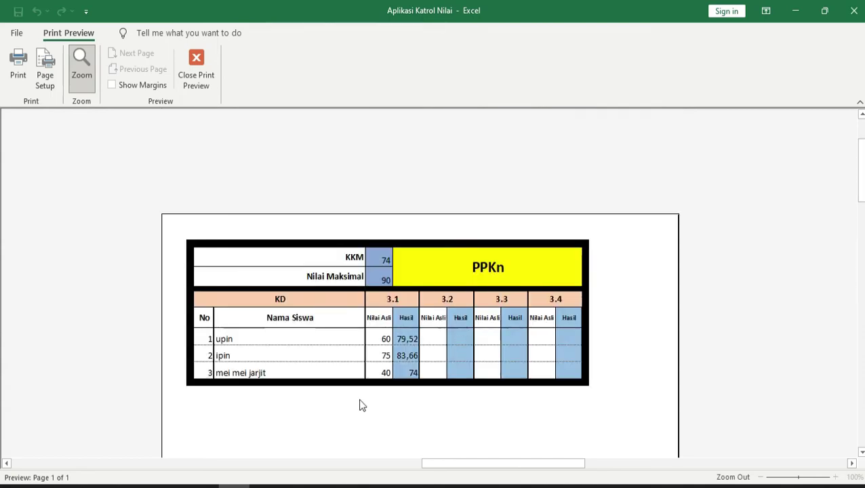
{"action": "left_click", "coordinate": [195, 67]}
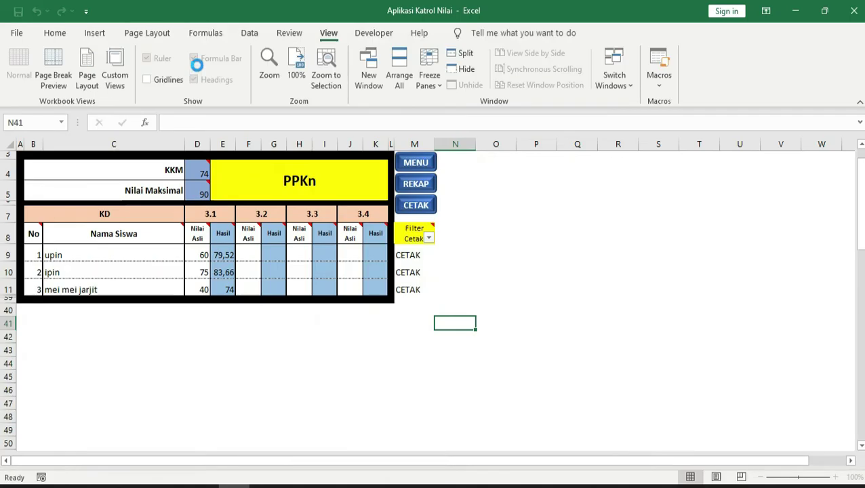
Step: Open the Rekap Nilai sheet at the PPKn results
{"action": "left_click", "coordinate": [417, 185]}
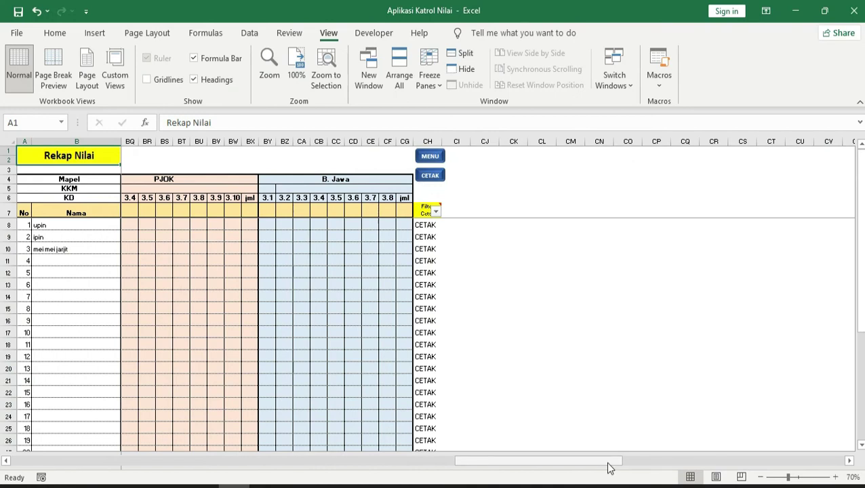
{"action": "left_click_drag", "start_coordinate": [609, 468], "coordinate": [259, 480]}
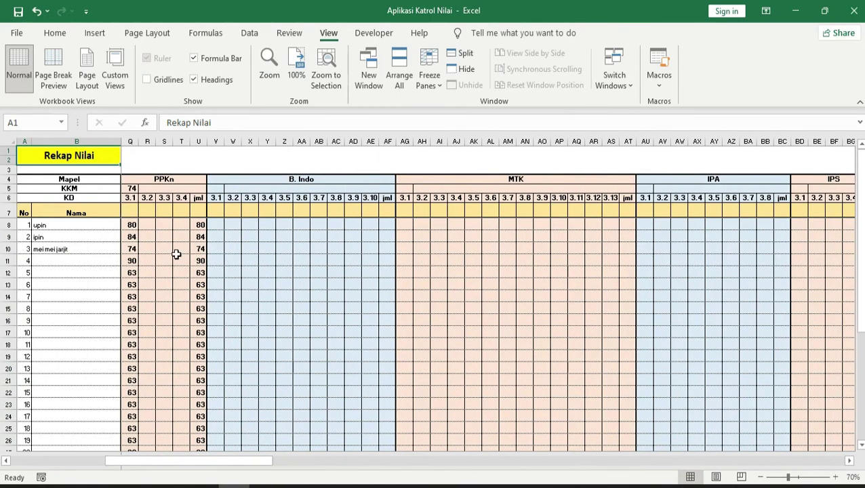
{"action": "mouse_move", "coordinate": [141, 464]}
{"action": "left_mouse_down"}
{"action": "mouse_move", "coordinate": [77, 458]}
{"action": "mouse_move", "coordinate": [131, 462]}
{"action": "left_mouse_up"}
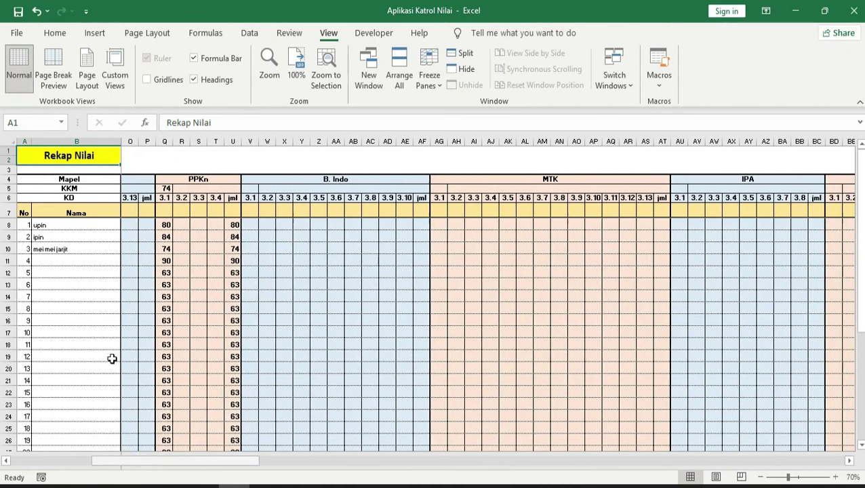
Step: Check the PPKn 3.1 scores in the recap from Q8 downward and the jml formula in U8
{"action": "left_click", "coordinate": [166, 225]}
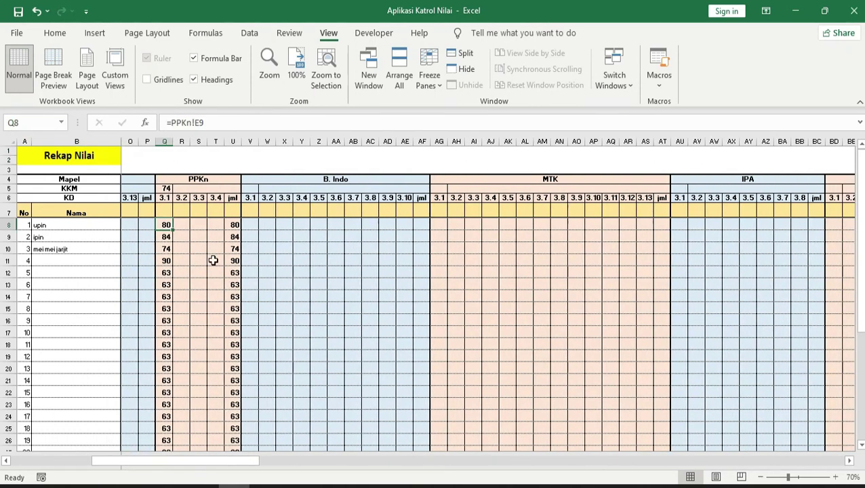
{"action": "key", "text": "Down"}
{"action": "key", "text": "Up"}
{"action": "key", "text": "Down"}
{"action": "key", "text": "Down"}
{"action": "key", "text": "Down"}
{"action": "key", "text": "Down"}
{"action": "key", "text": "Up"}
{"action": "key", "text": "Up"}
{"action": "key", "text": "Up"}
{"action": "key", "text": "Up"}
{"action": "key", "text": "Down"}
{"action": "key", "text": "Down"}
{"action": "key", "text": "Down"}
{"action": "key", "text": "Up"}
{"action": "key", "text": "Up"}
{"action": "key", "text": "Up"}
{"action": "key", "text": "Right"}
{"action": "key", "text": "Right"}
{"action": "key", "text": "Right"}
{"action": "key", "text": "Right"}
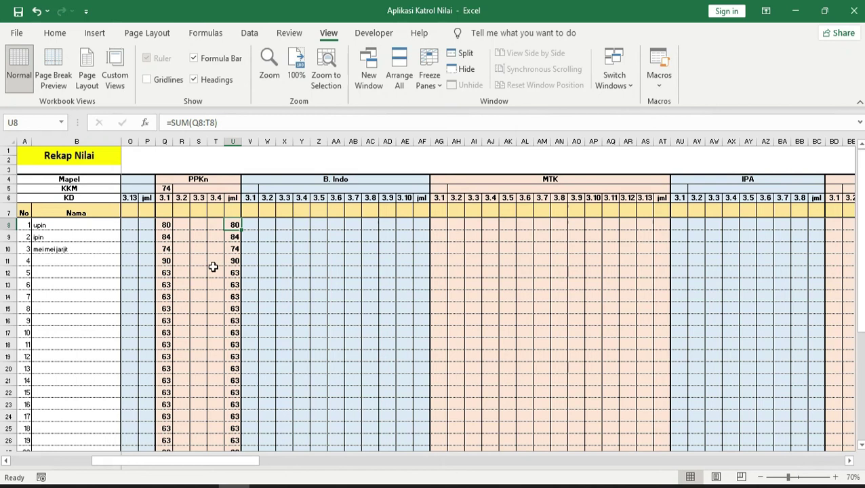
Step: Return from the recap sheet to the workbook's main menu
{"action": "left_click_drag", "start_coordinate": [208, 461], "coordinate": [519, 465]}
{"action": "left_click", "coordinate": [566, 156]}
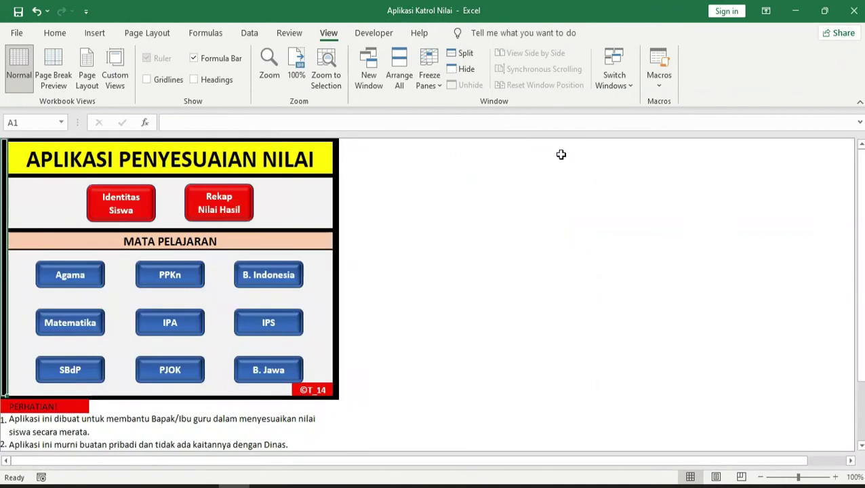